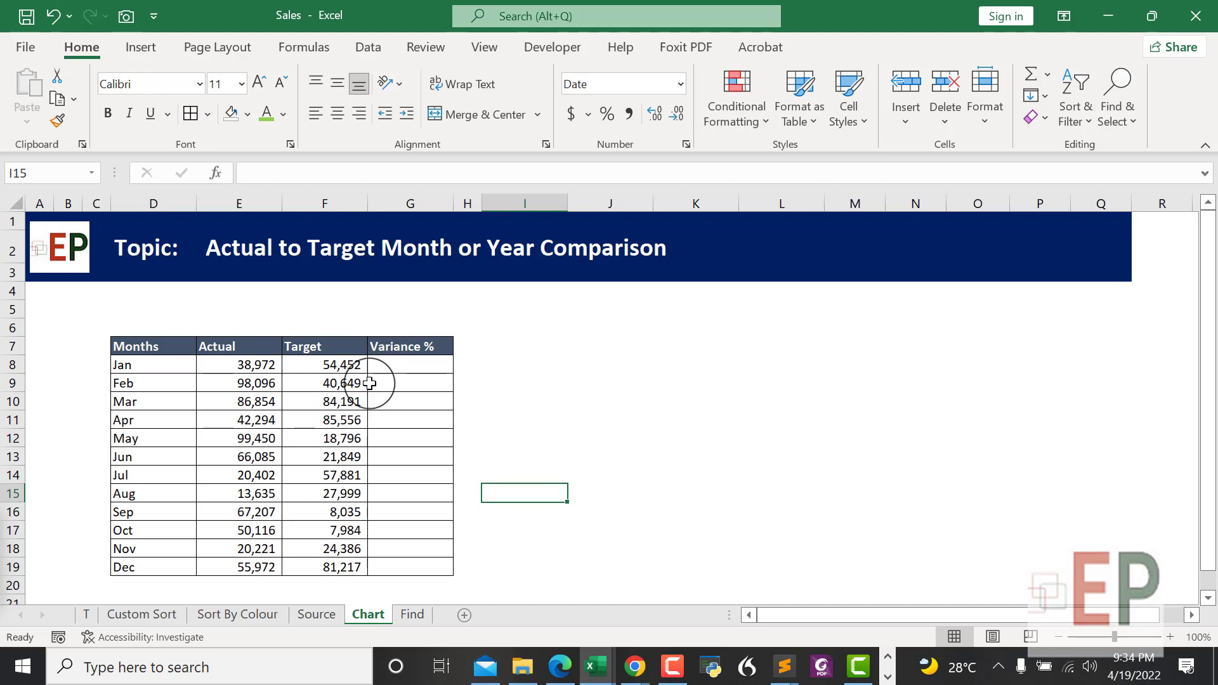
Step: Enter the formula =F8/E8-1 in cell G8 for January's variance percentage
click(389, 363)
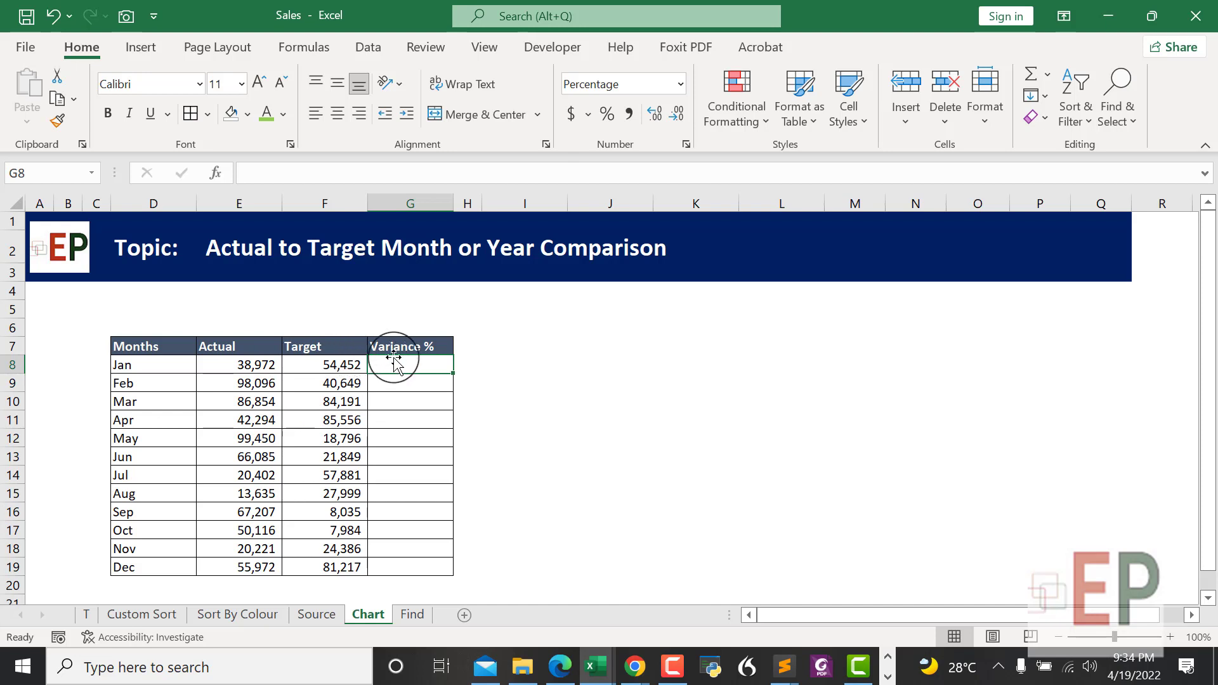
key(F2)
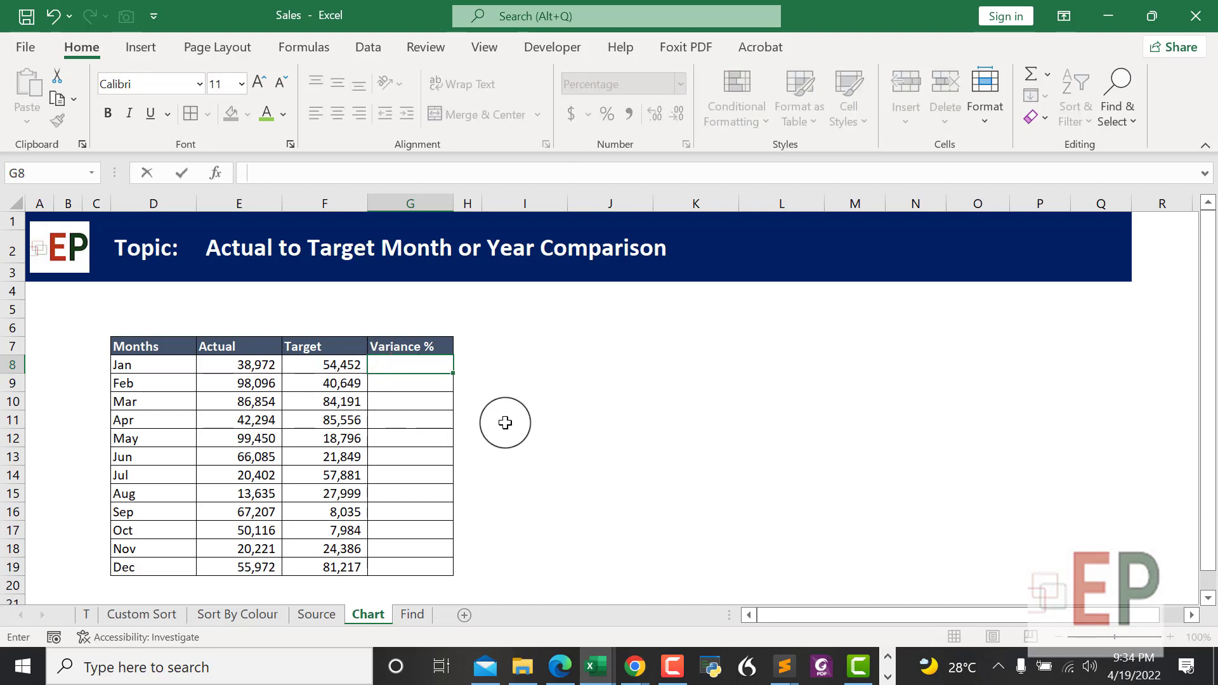
text(=)
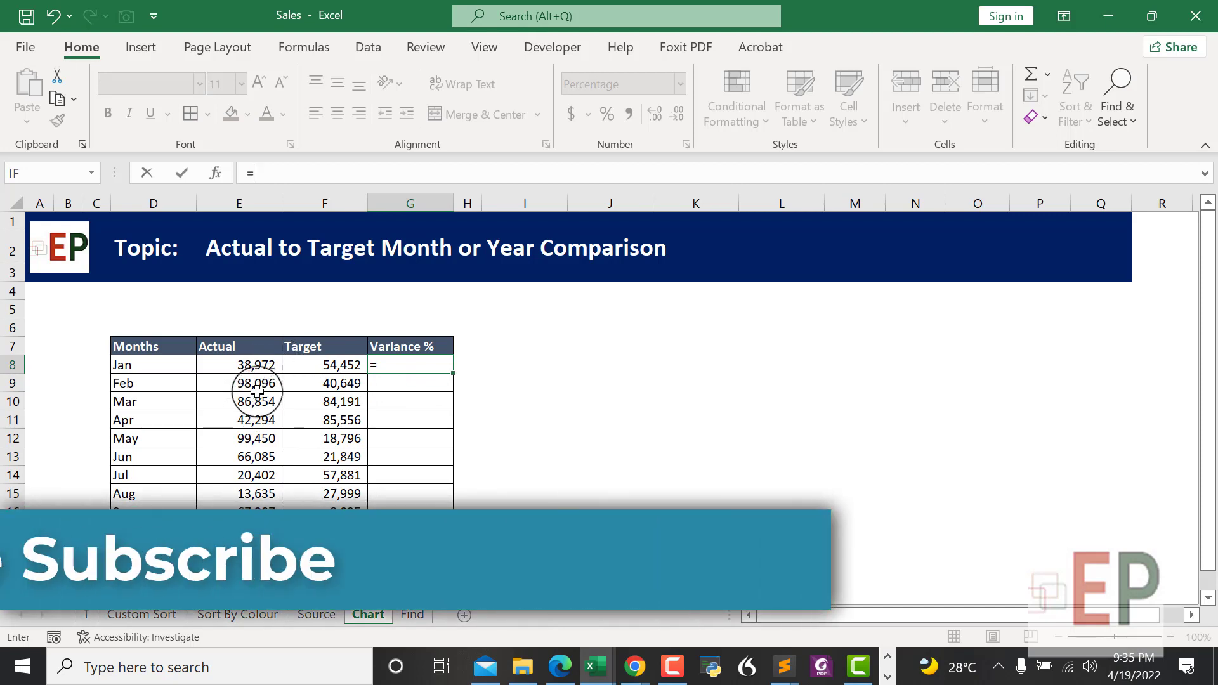
click(324, 367)
text(/)
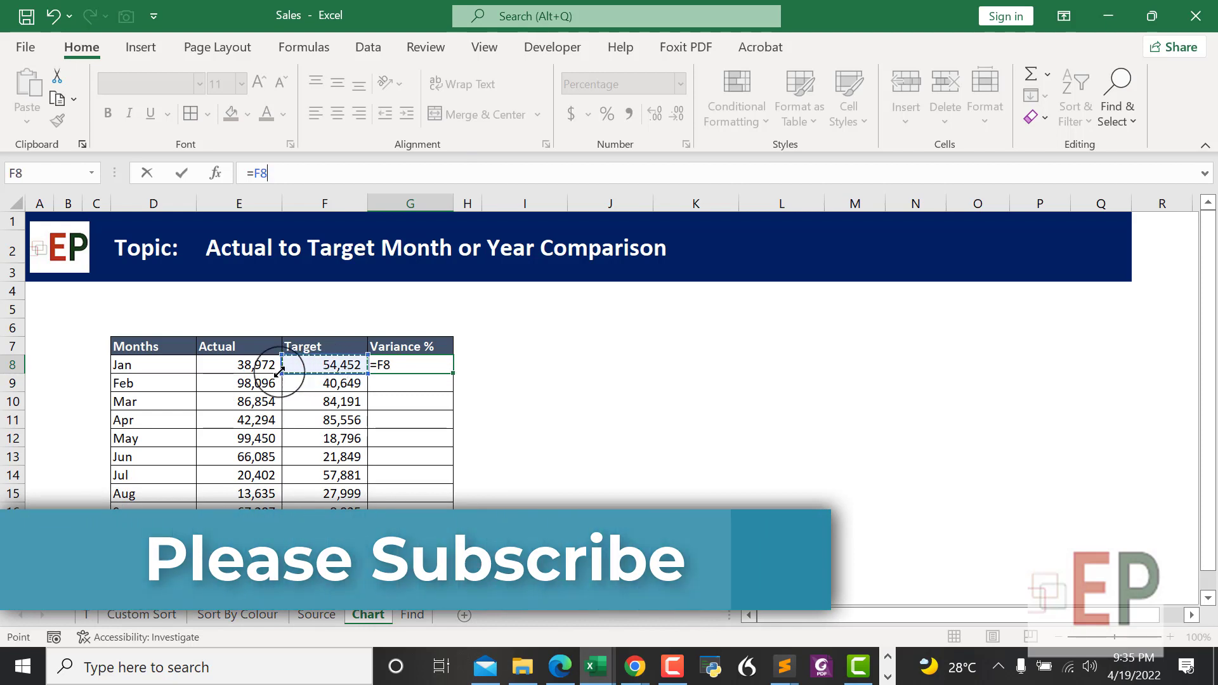
click(257, 363)
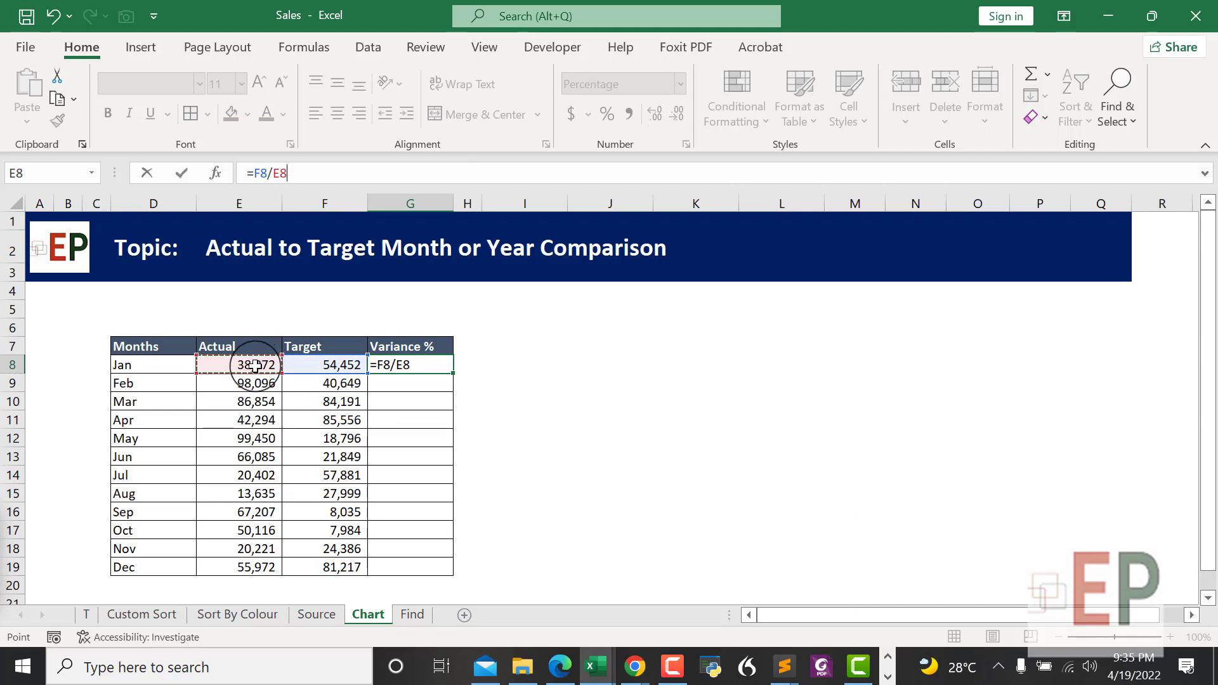
text(-1)
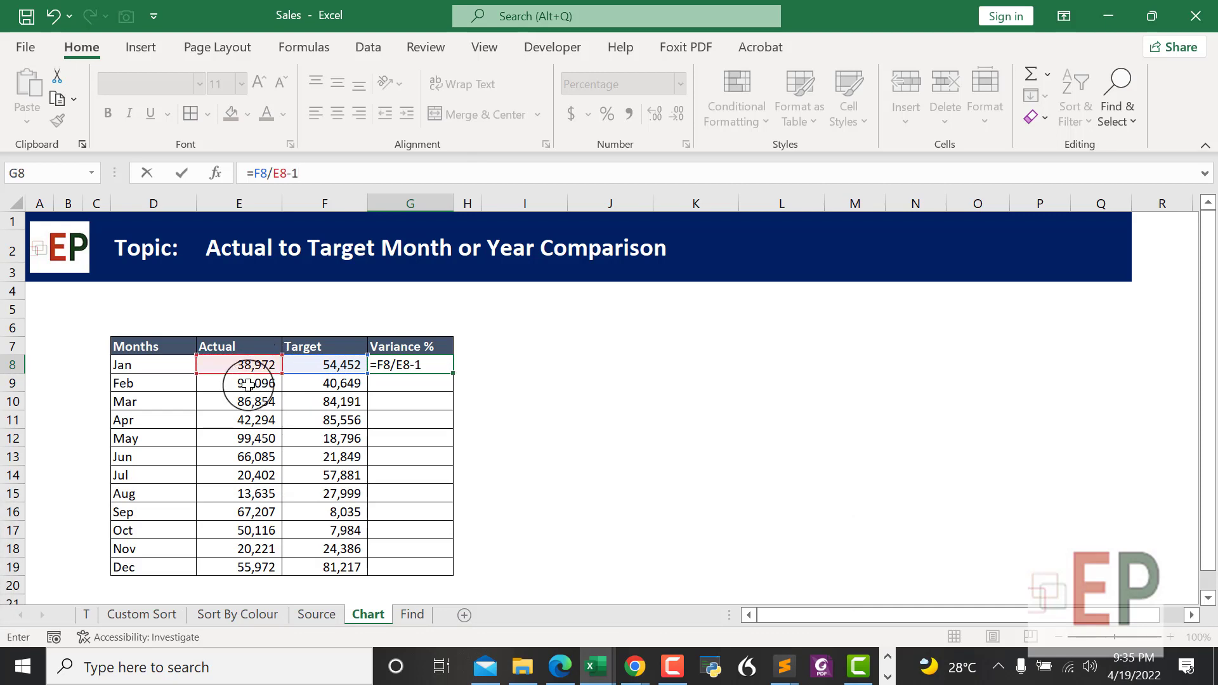
key(Return)
Step: Replace the January variance formula in cell G8 with =E8/F8-1, dividing actual by target
click(422, 361)
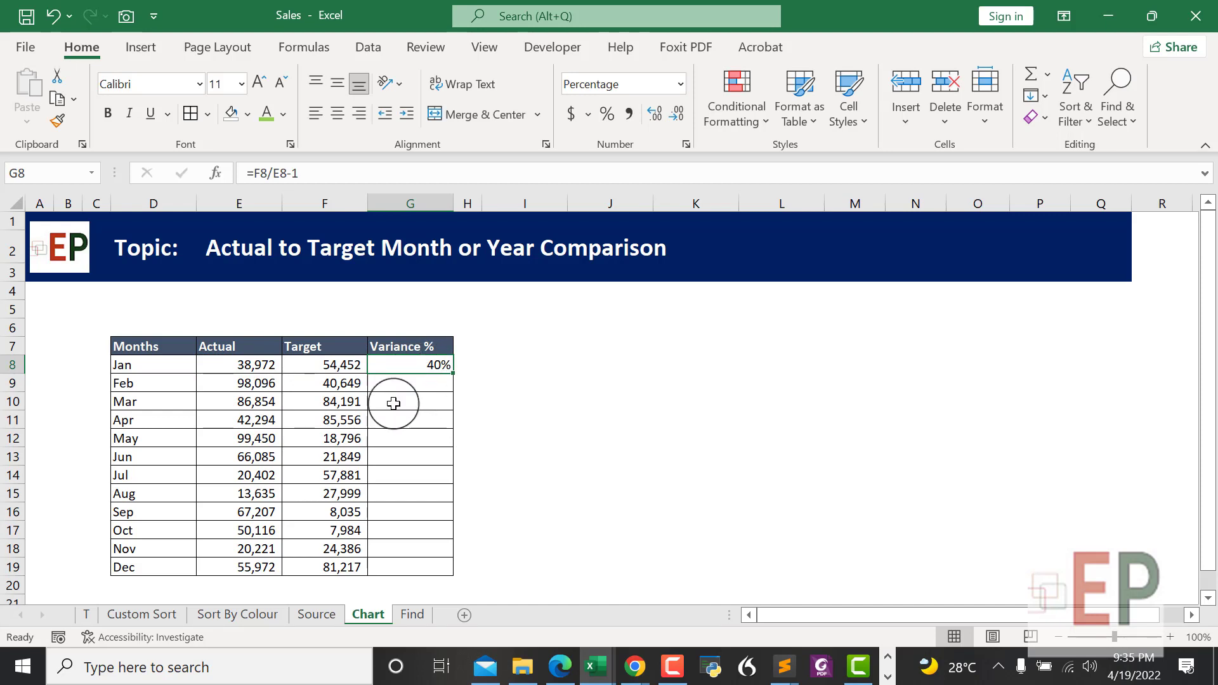
text(=)
click(238, 364)
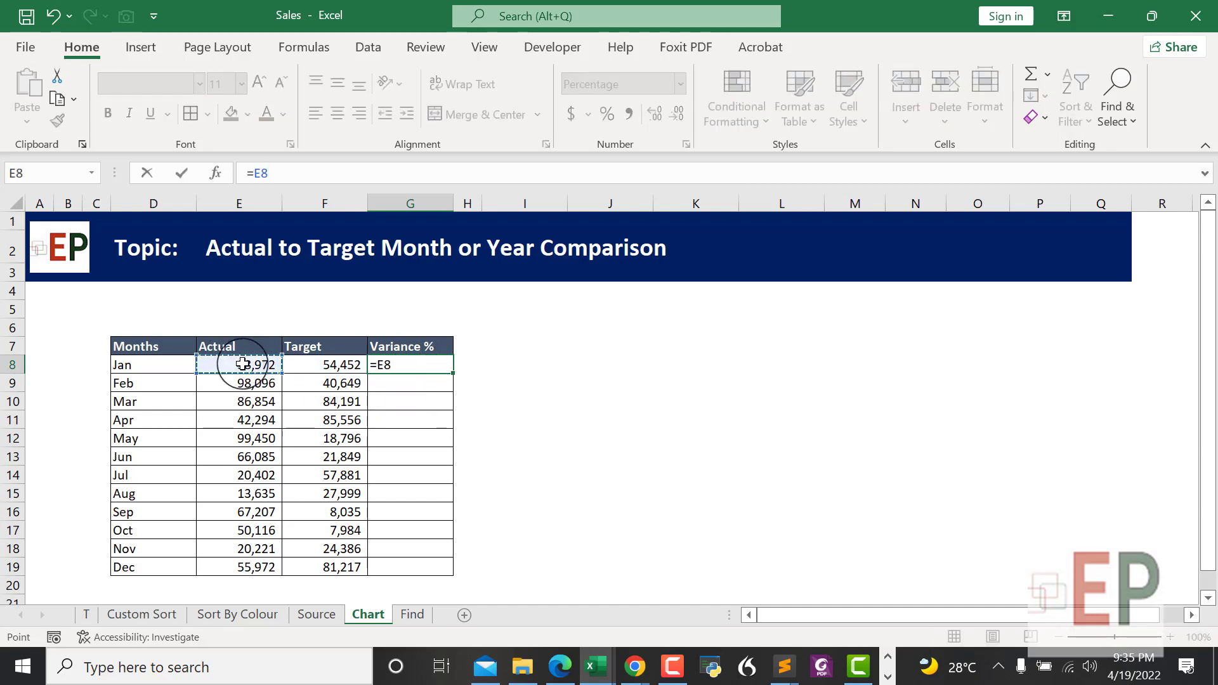
text(/)
click(326, 363)
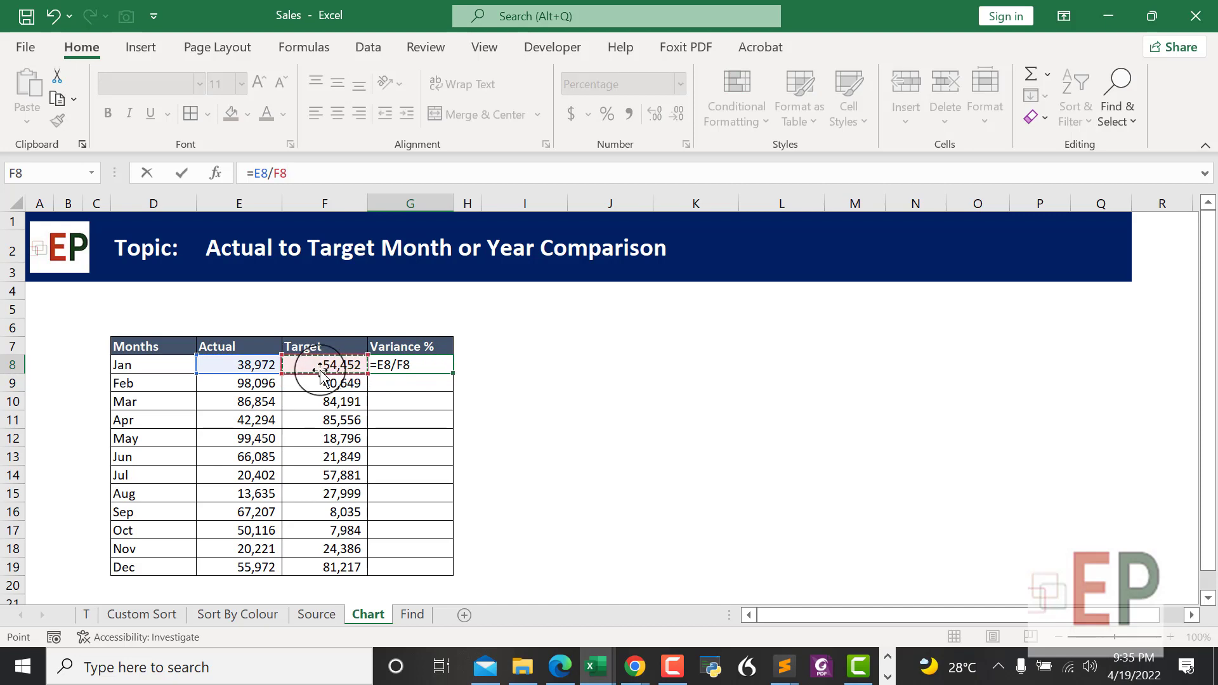
text(-1)
key(Return)
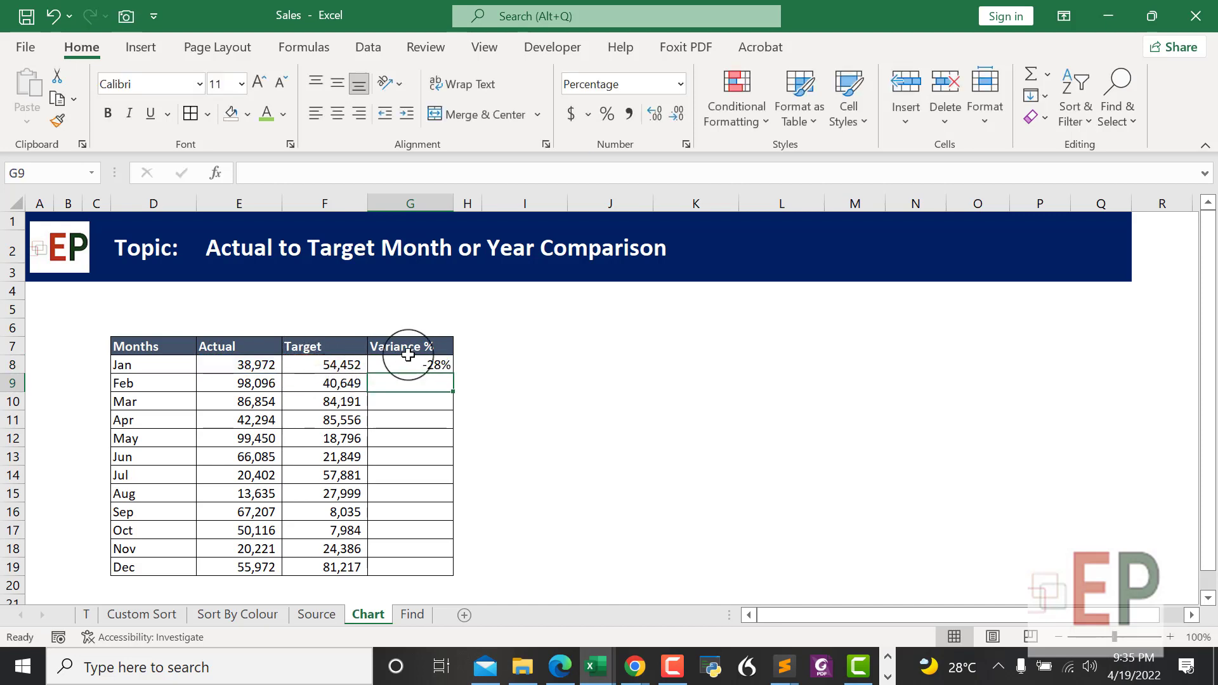
Step: Fill the January variance formula down through December in G8:G19 and select the empty cell I12
click(405, 366)
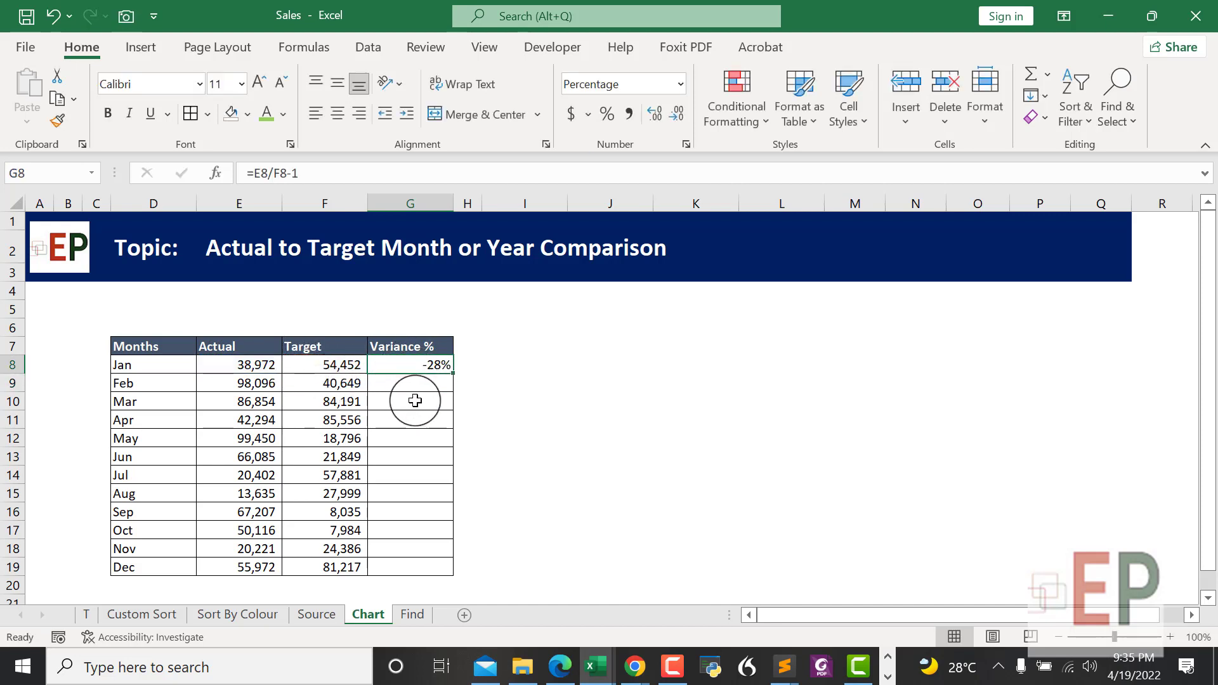
drag(454, 375, 451, 572)
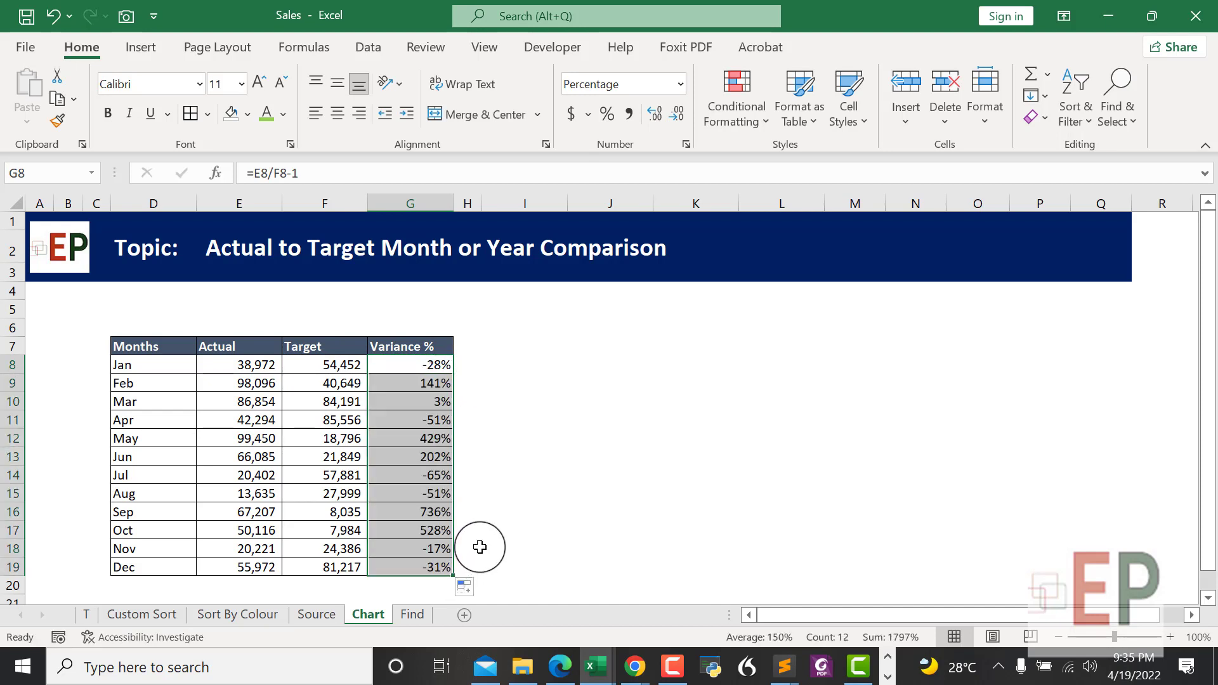
click(516, 437)
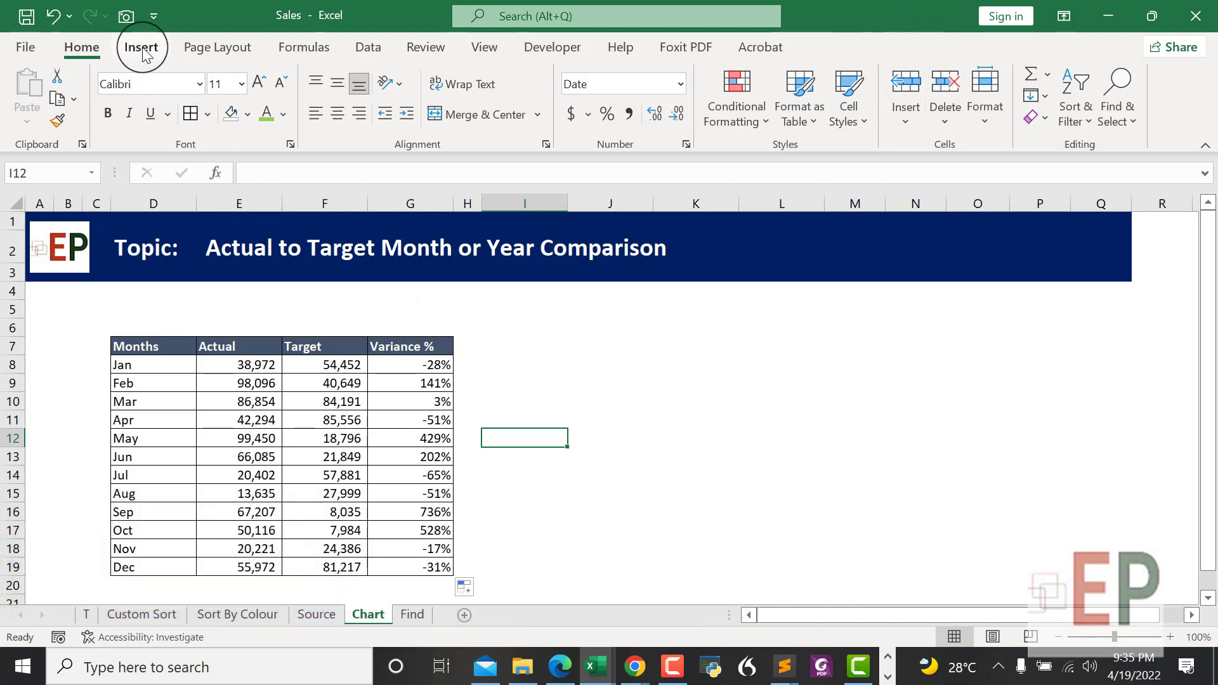
click(1132, 114)
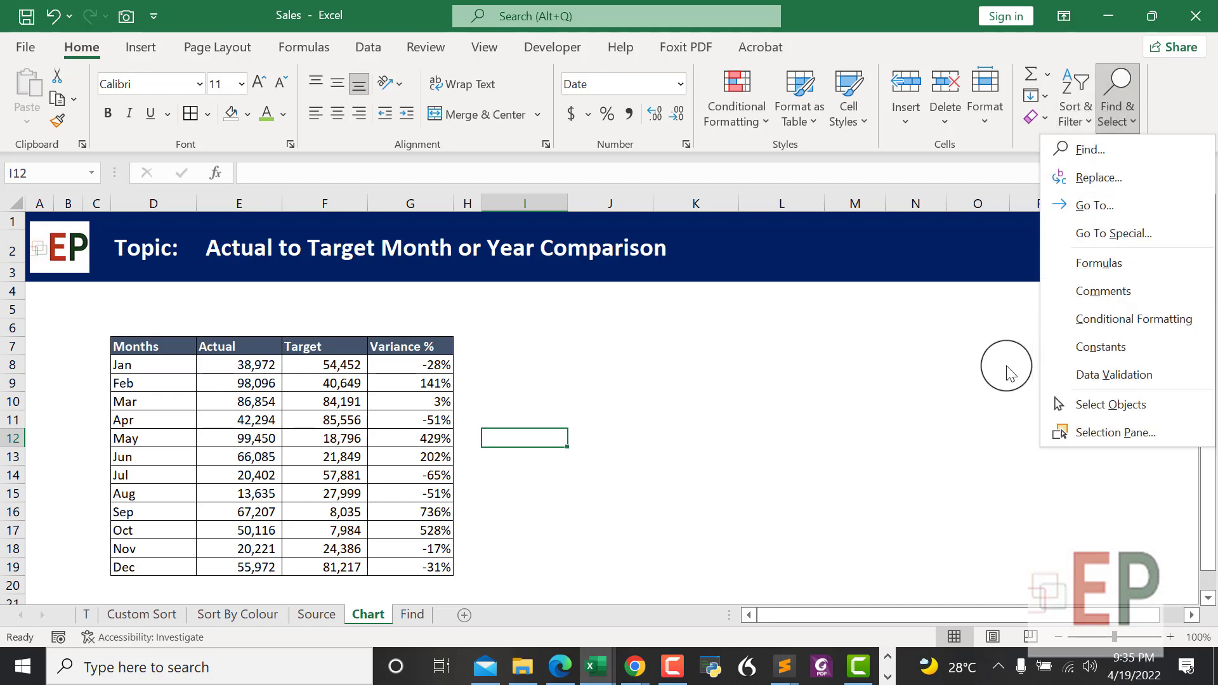
key(Escape)
click(1089, 124)
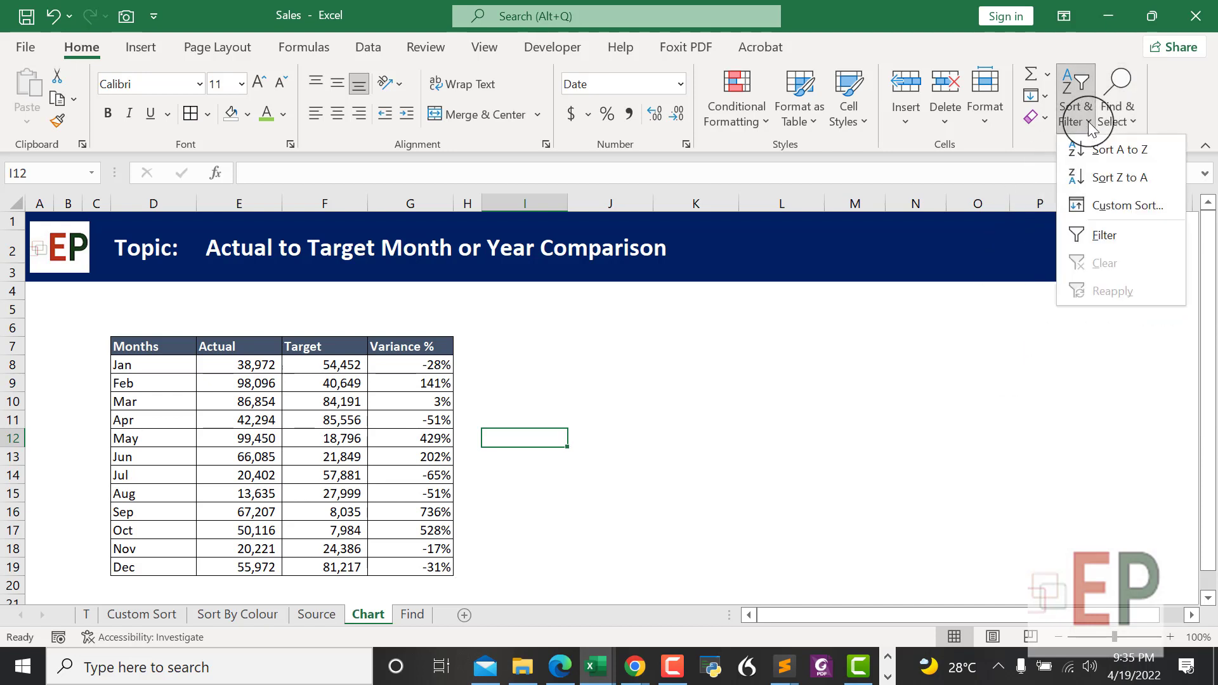
click(1088, 124)
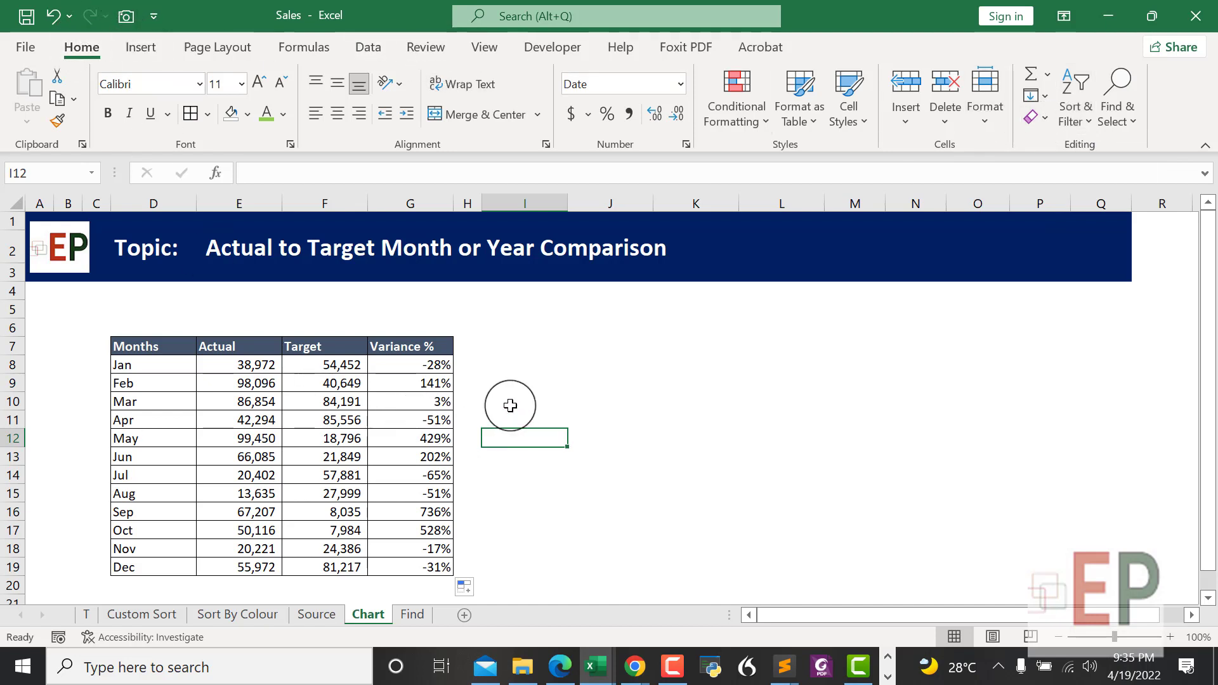
Step: Open the symbol picker for cell I12 with font Arial, subset Geometric Shapes and character codes from Unicode (hex)
click(143, 48)
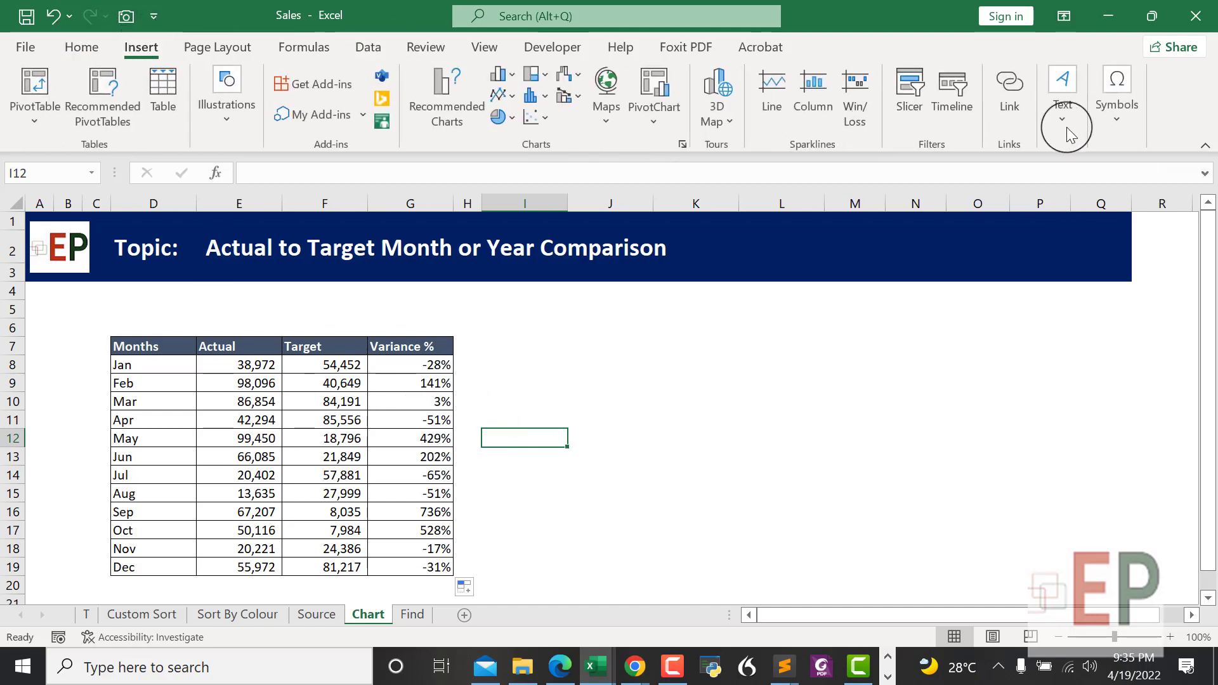
click(1114, 115)
click(1159, 179)
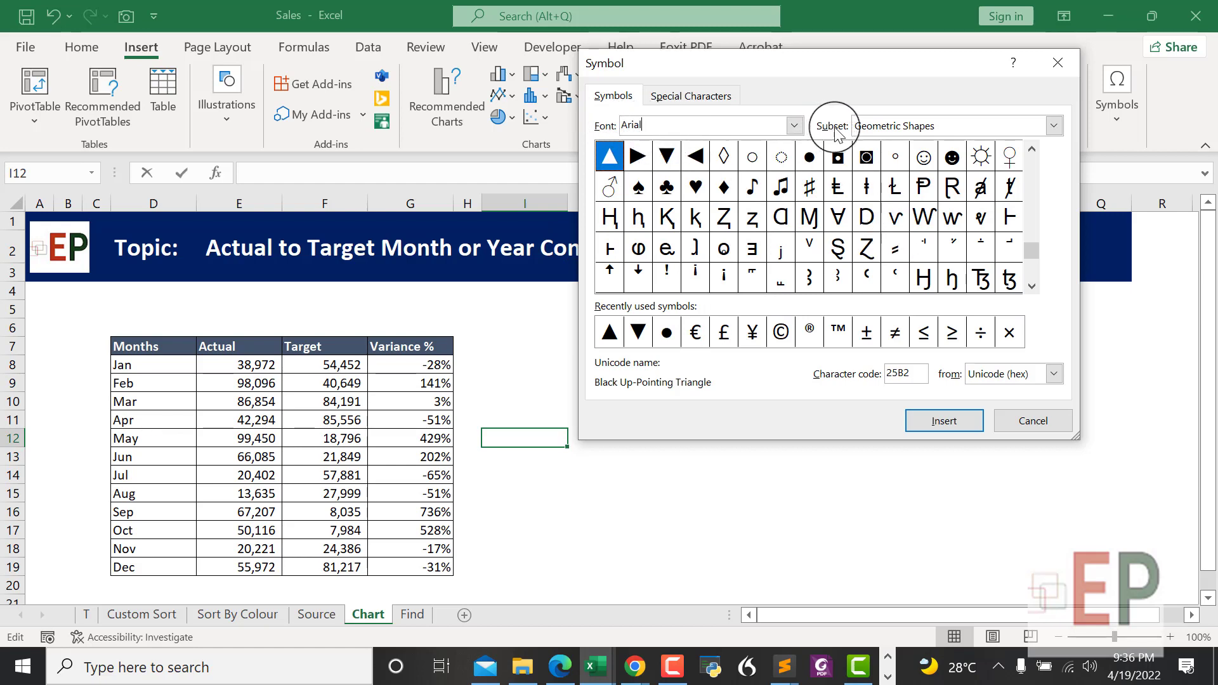
click(1053, 125)
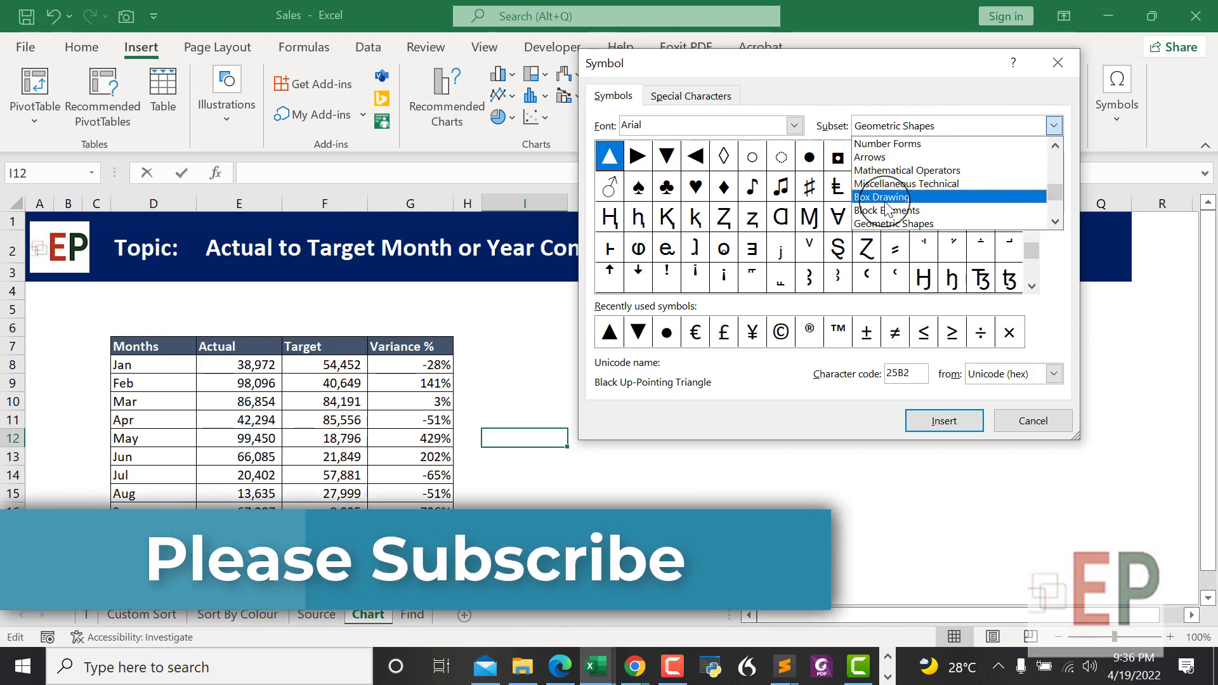
click(894, 223)
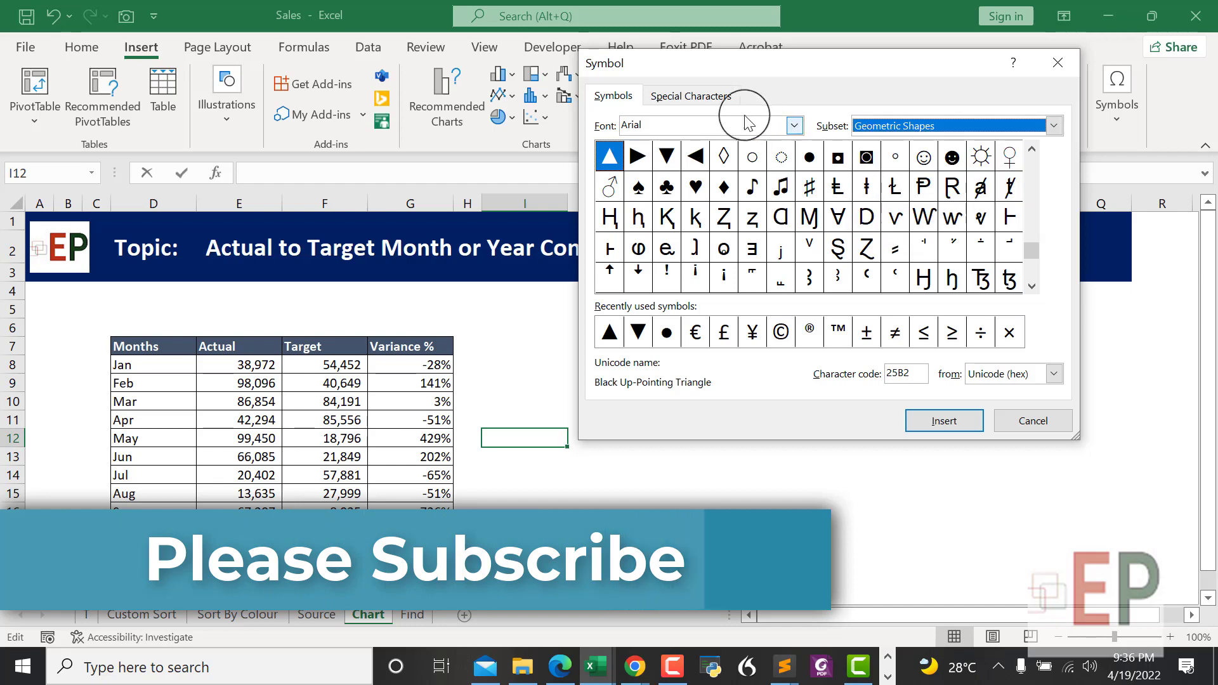
click(794, 125)
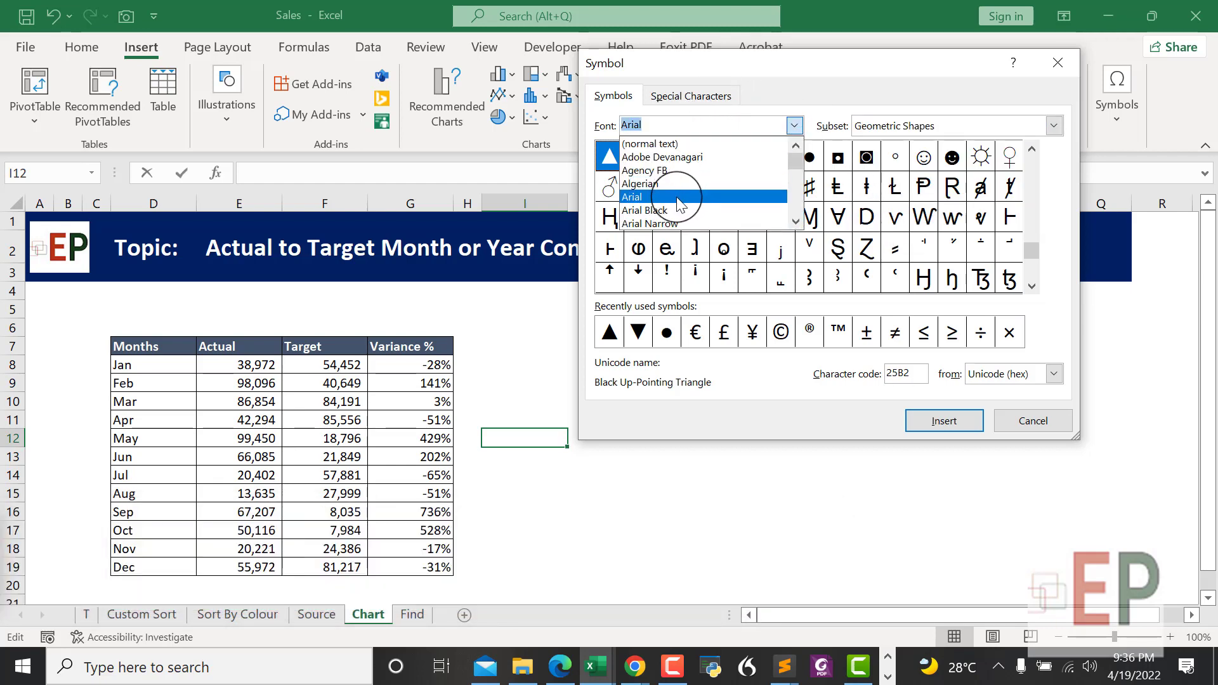
click(679, 201)
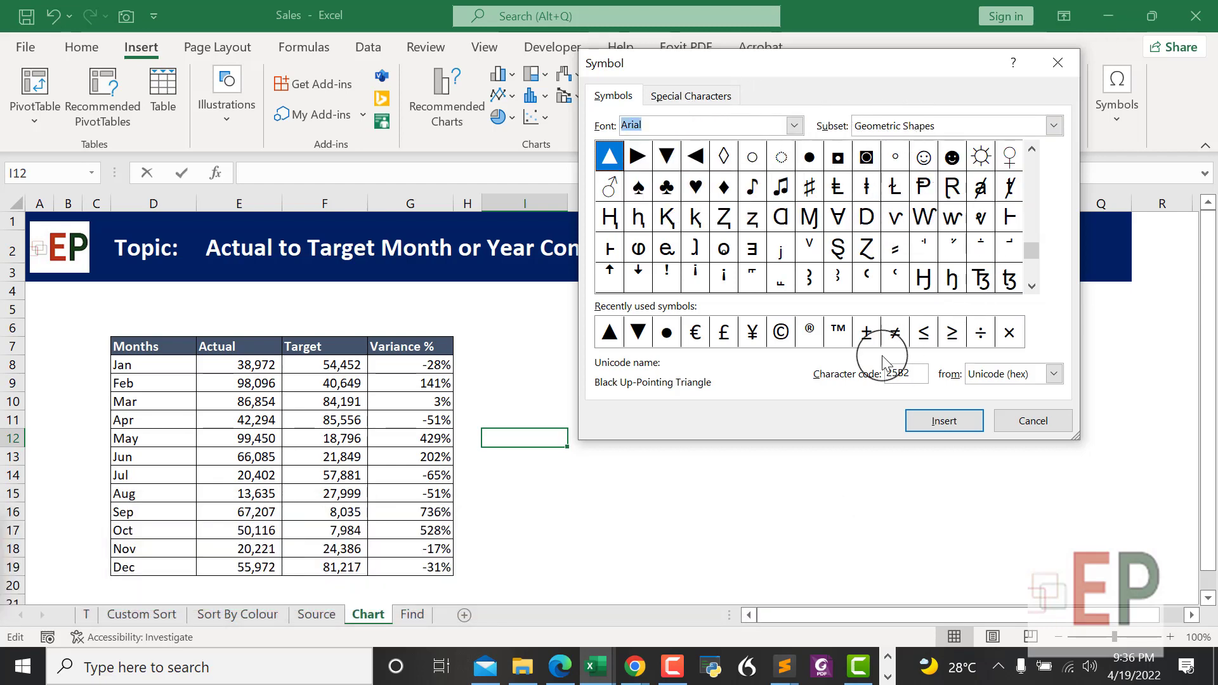
click(1030, 375)
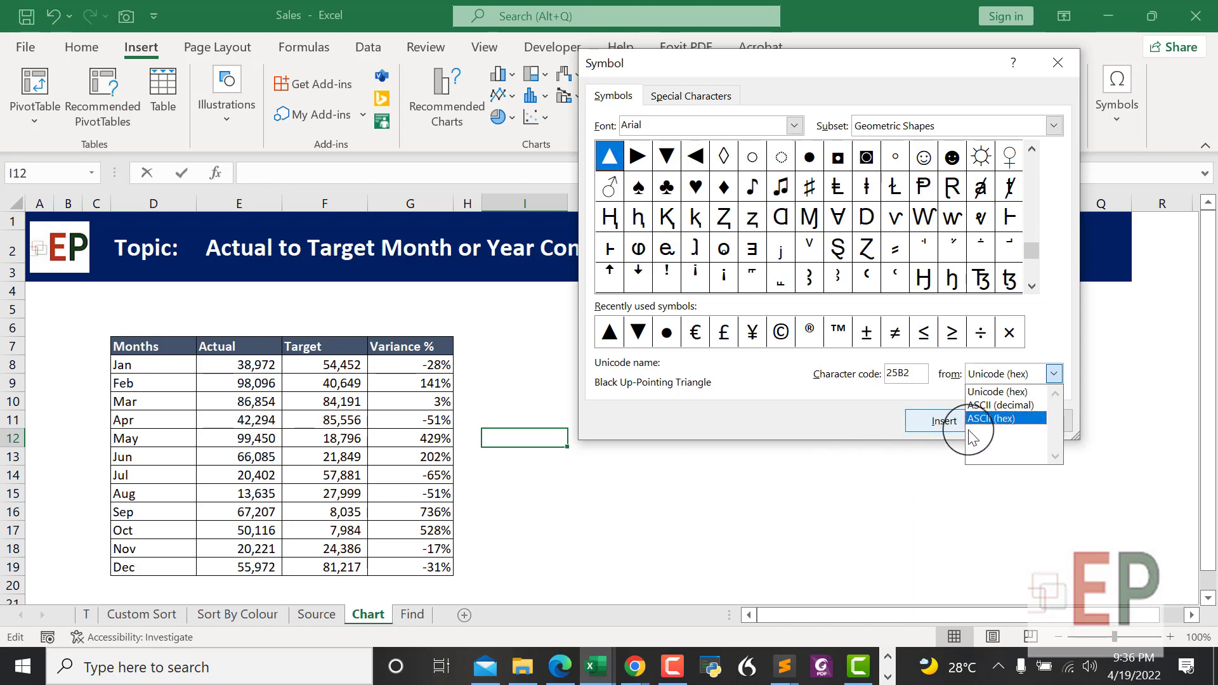
click(992, 392)
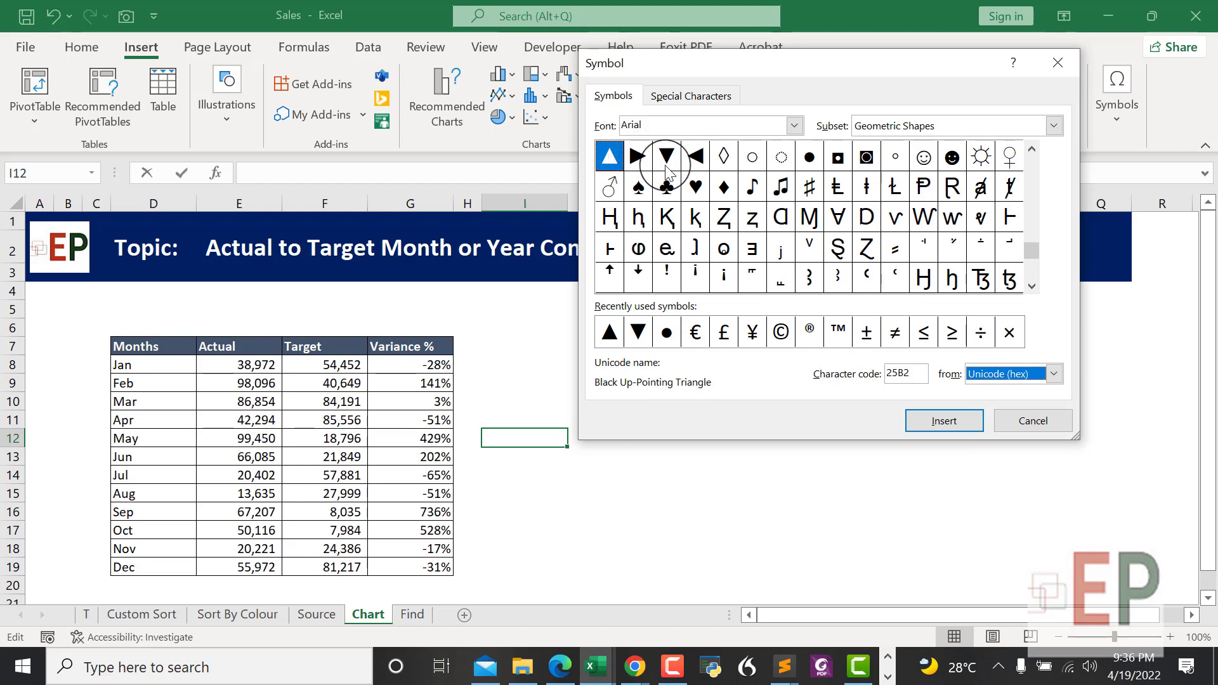
Step: Insert the black up-pointing triangle (25B2) and the black down-pointing triangle (25BC) into cell I12, and close the symbol picker
click(927, 422)
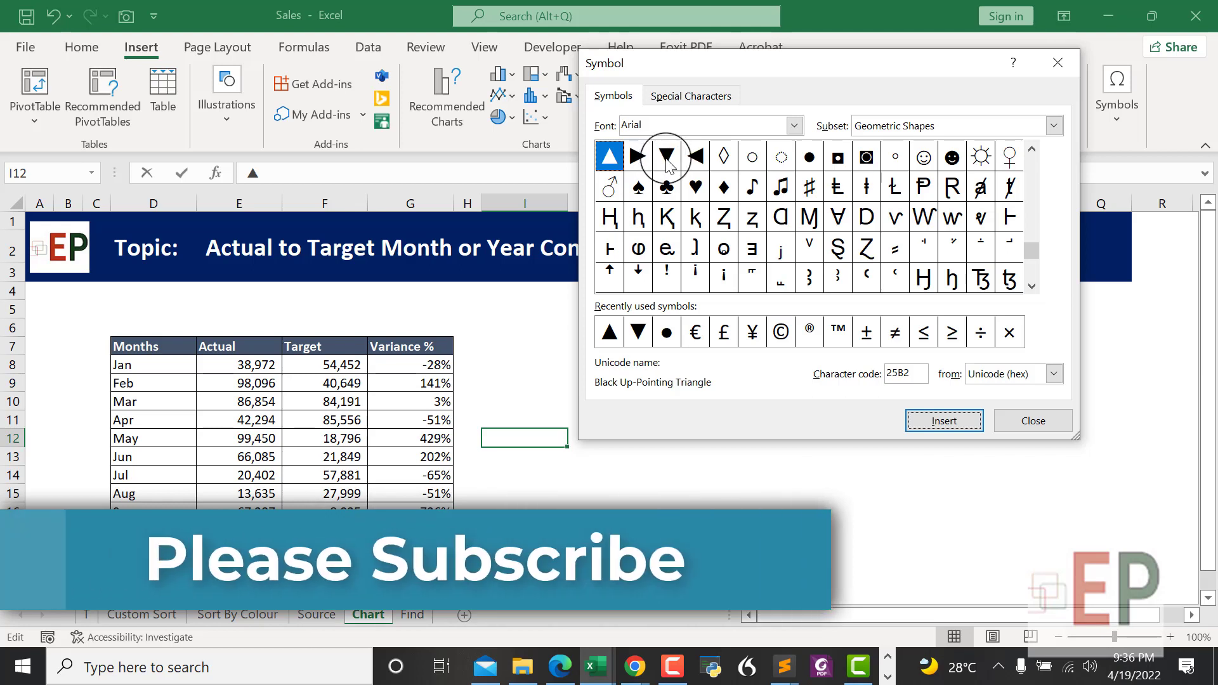
click(664, 156)
click(943, 422)
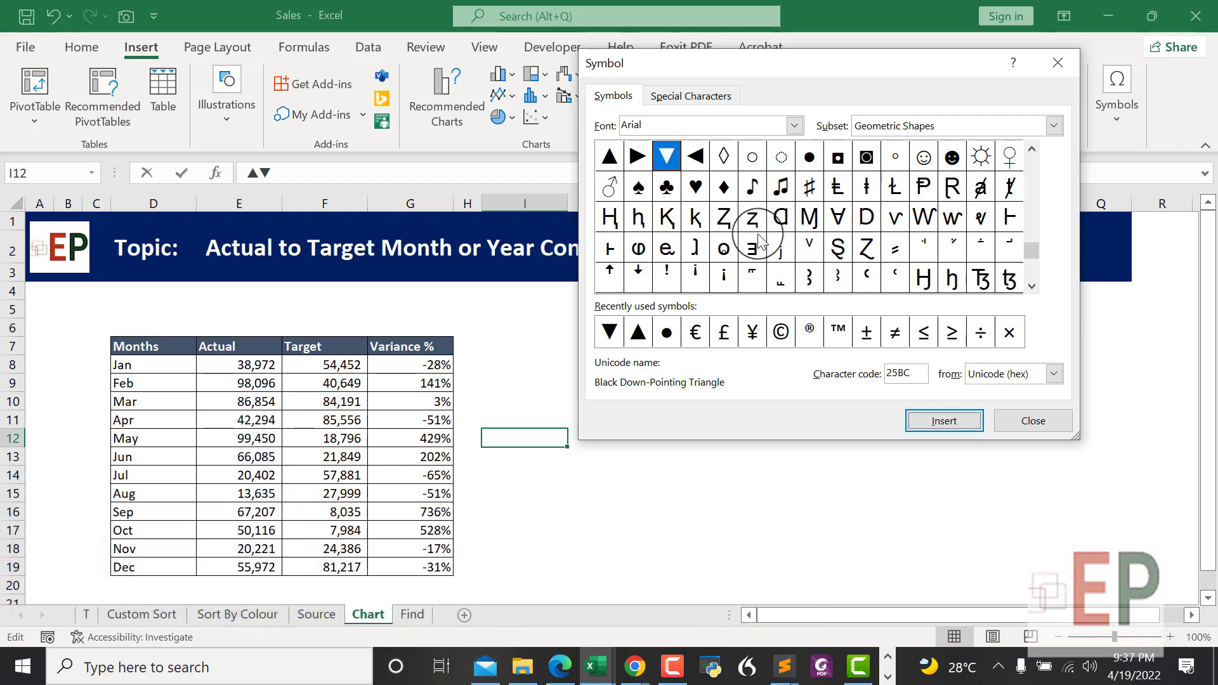
click(1031, 285)
drag(1032, 250, 1015, 141)
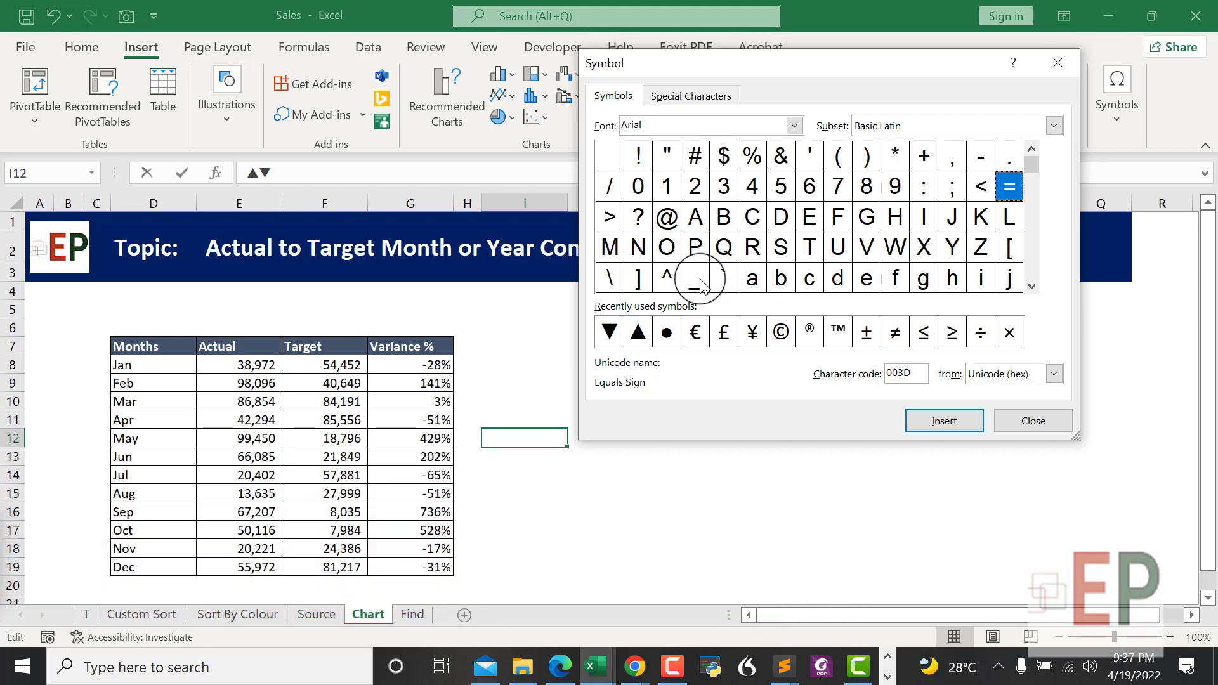
click(1010, 428)
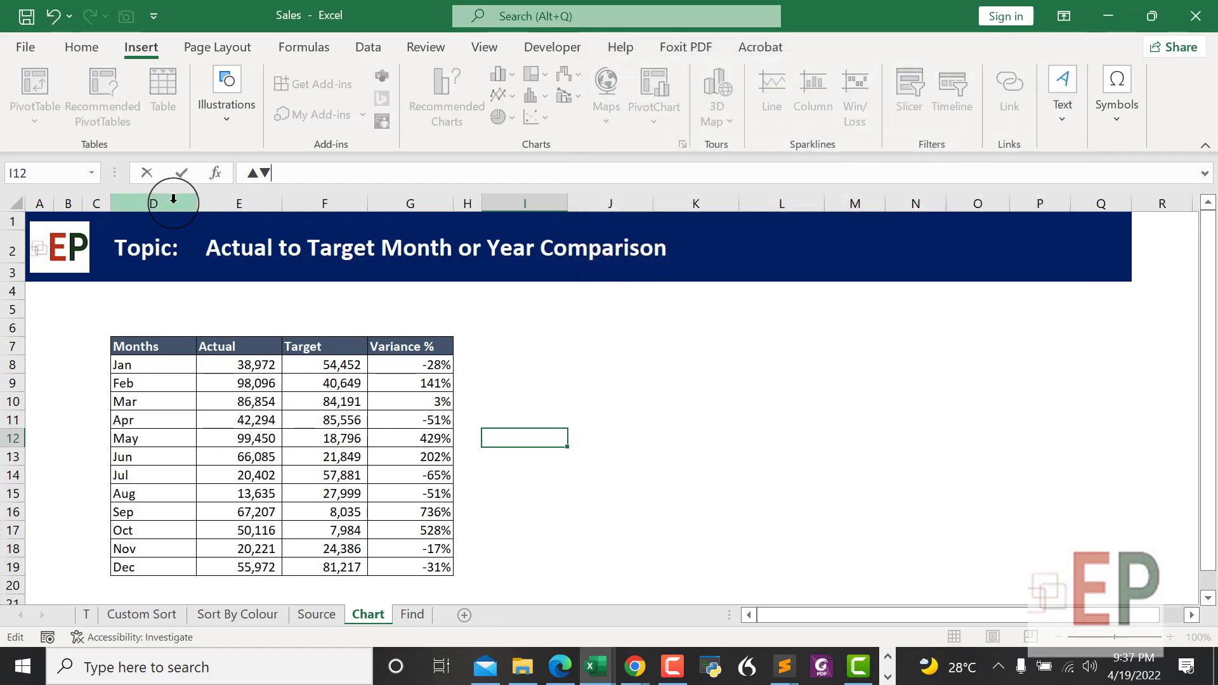
Step: Confirm the ▲▼ entry in cell I12 and move it to cell J5 above the table
drag(291, 170, 221, 167)
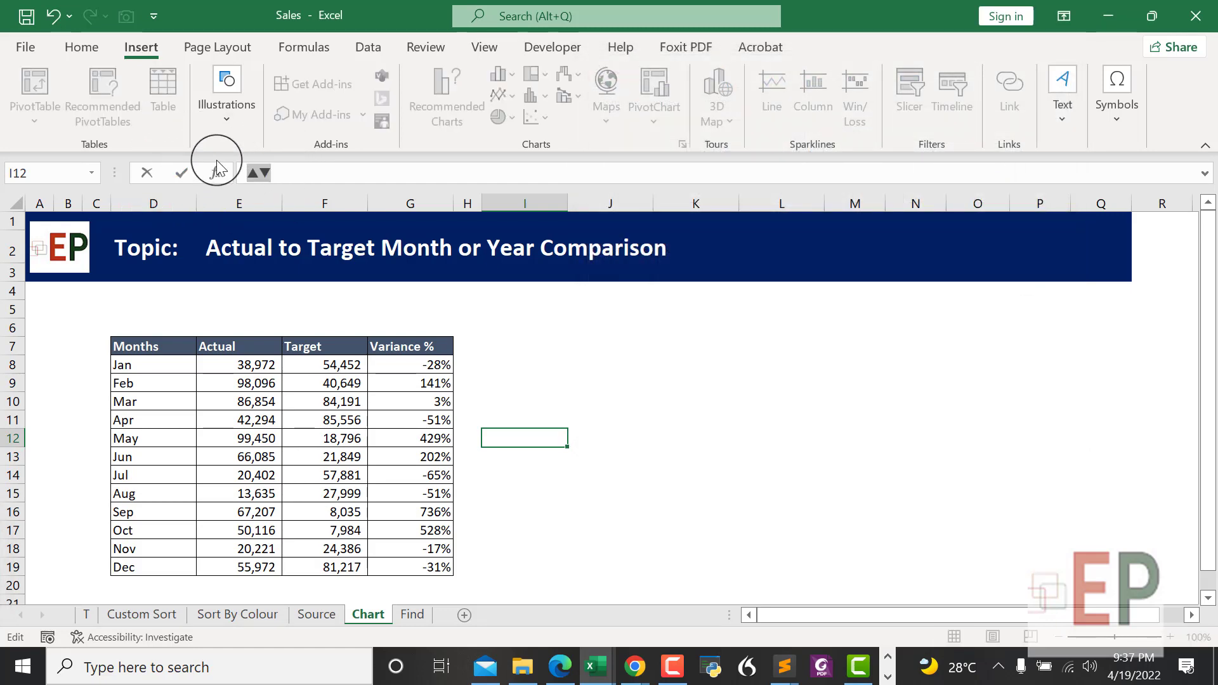
click(51, 325)
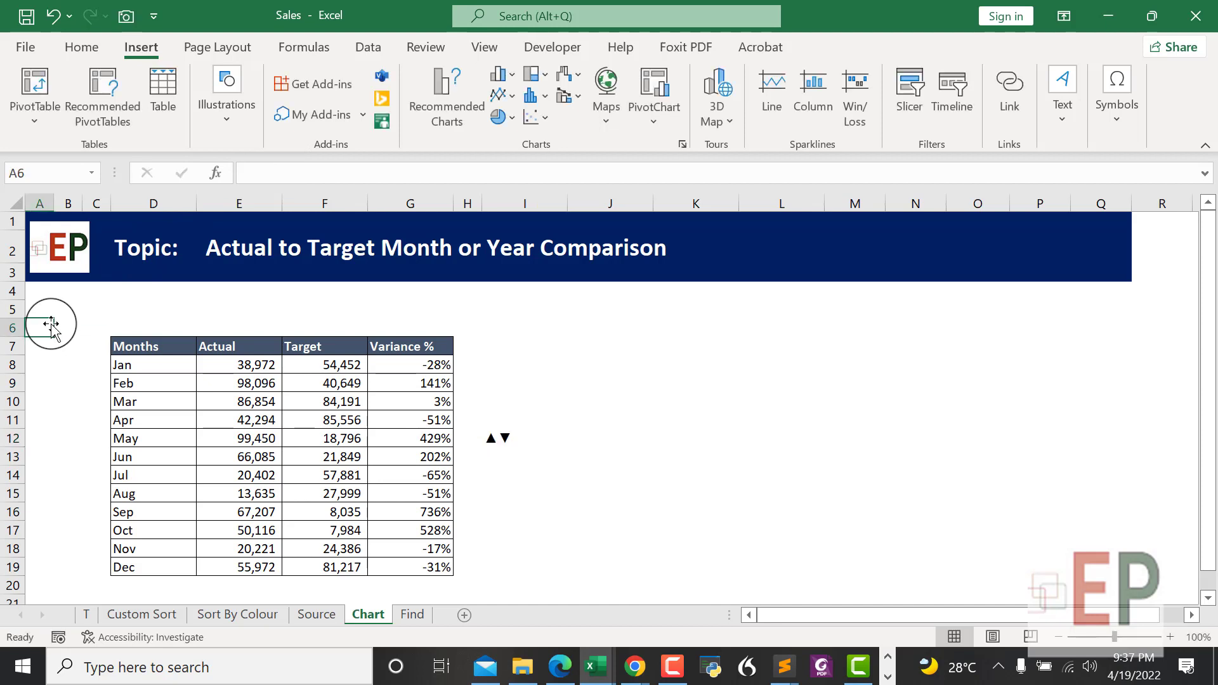
click(500, 433)
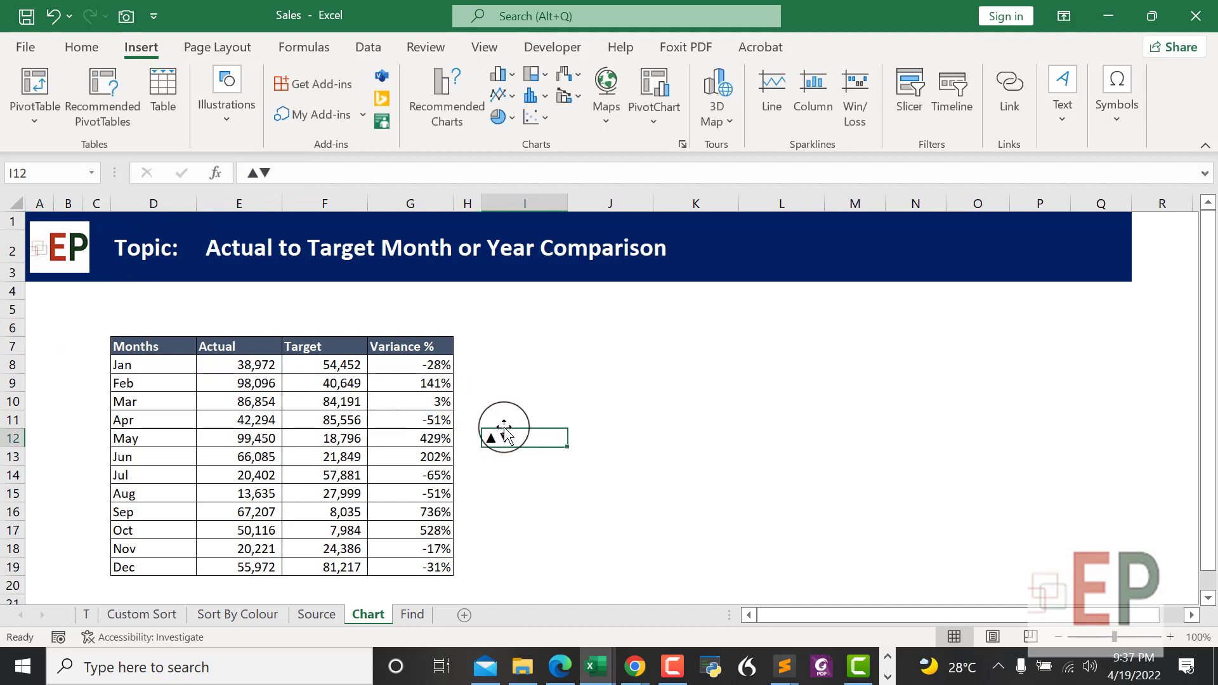
drag(504, 431, 645, 298)
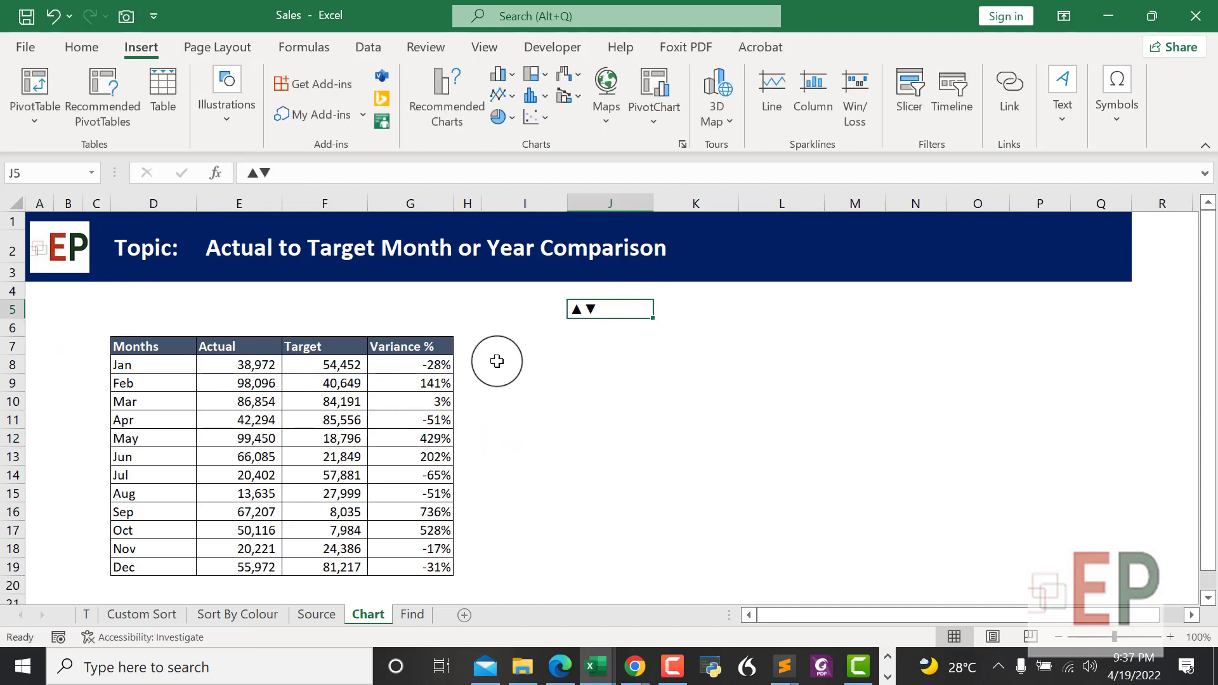
Step: Copy the ▲▼ symbols from the contents of cell J5
click(475, 346)
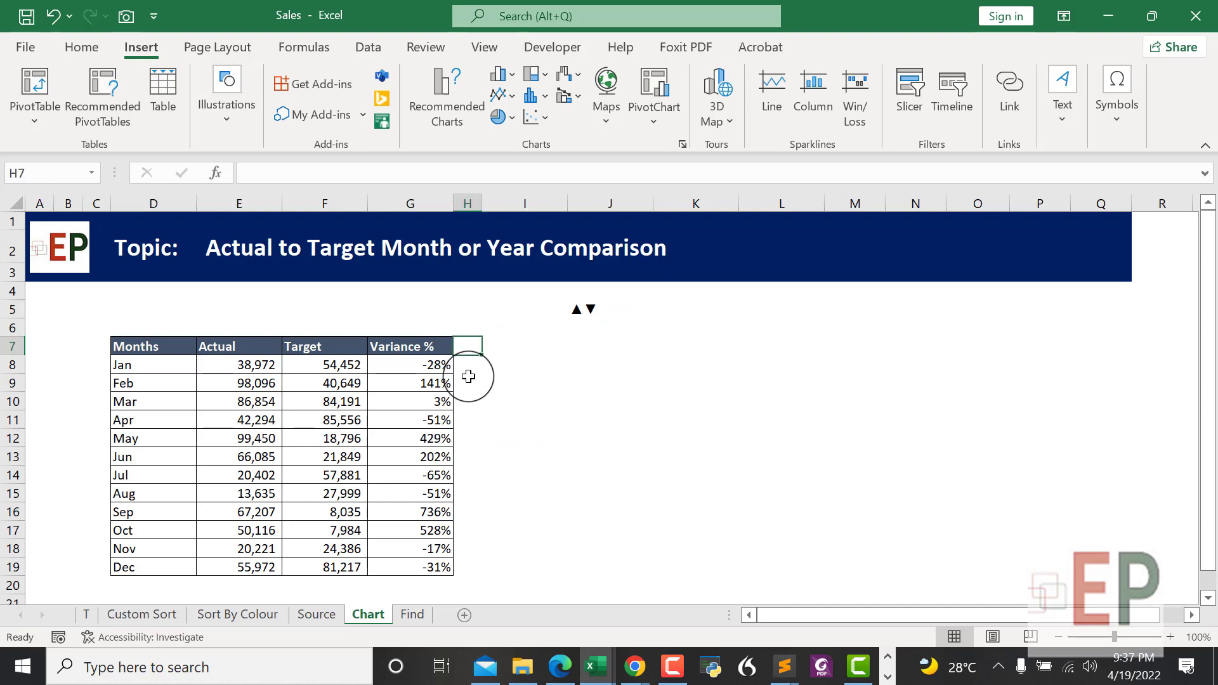
click(457, 364)
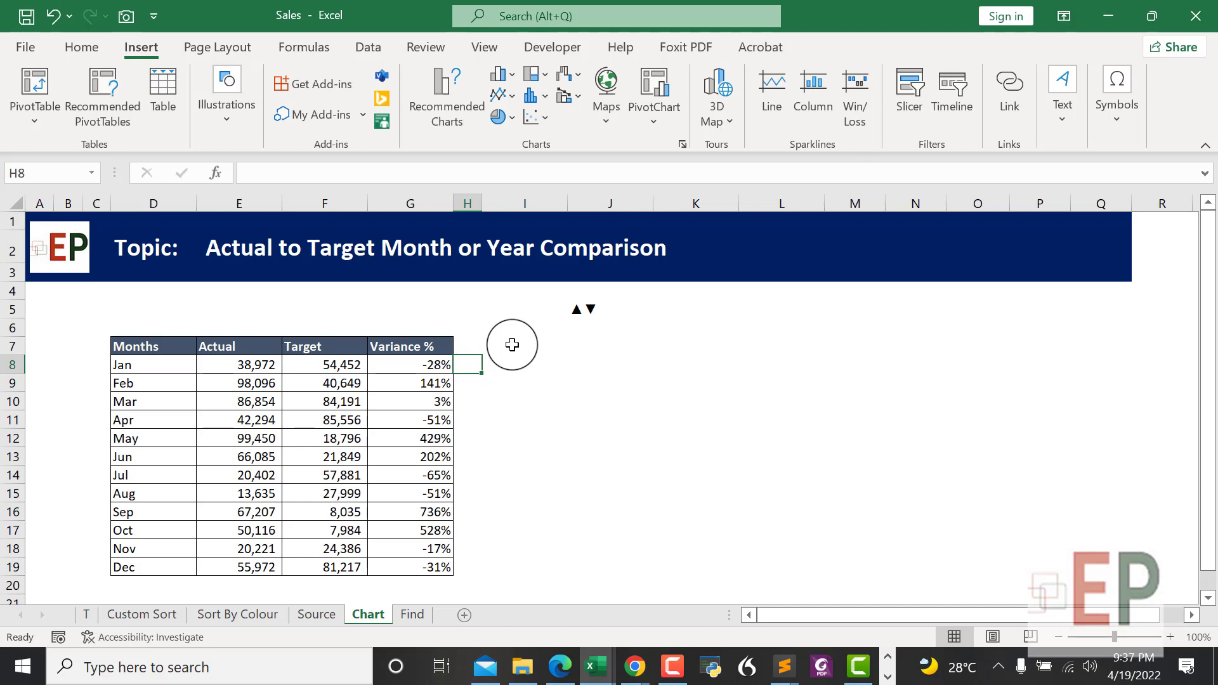
click(572, 308)
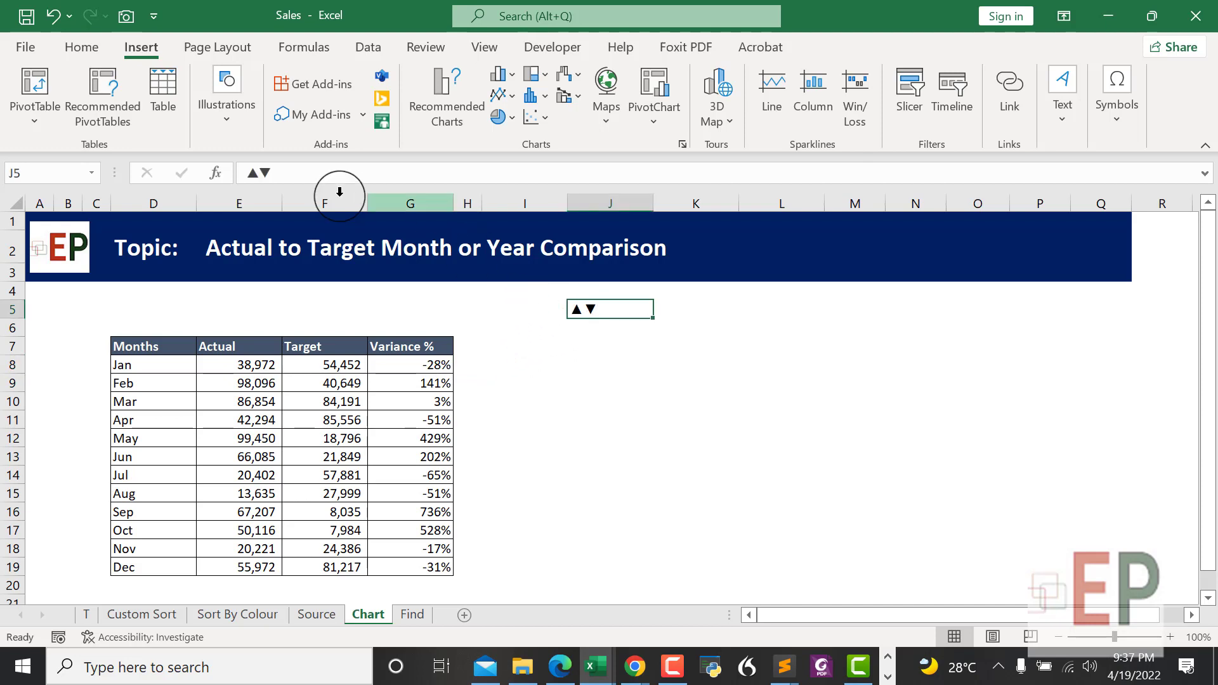
double_click(247, 163)
key(ctrl+c)
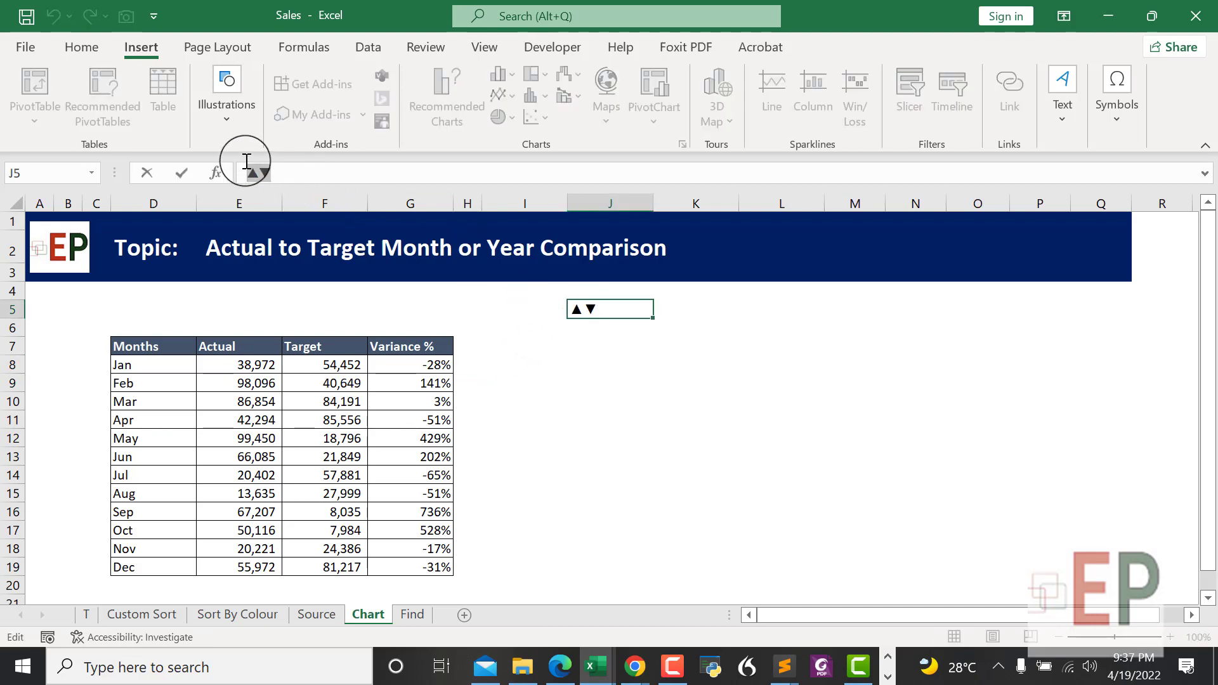
click(547, 377)
click(576, 312)
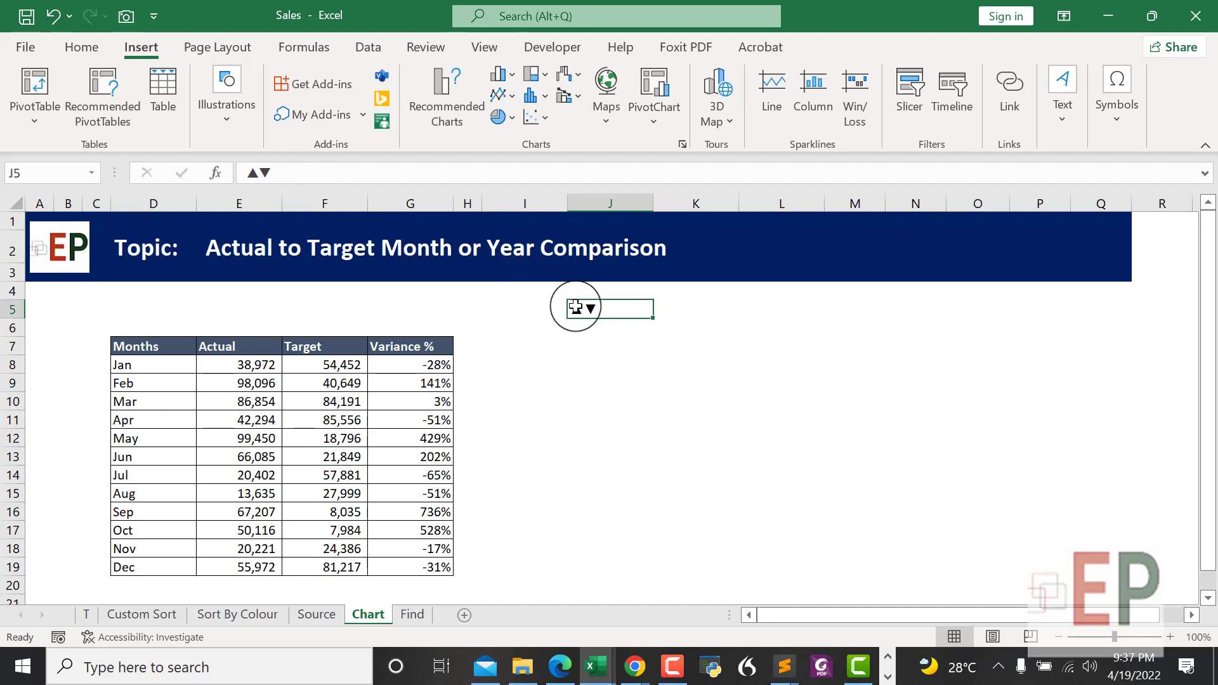
click(82, 46)
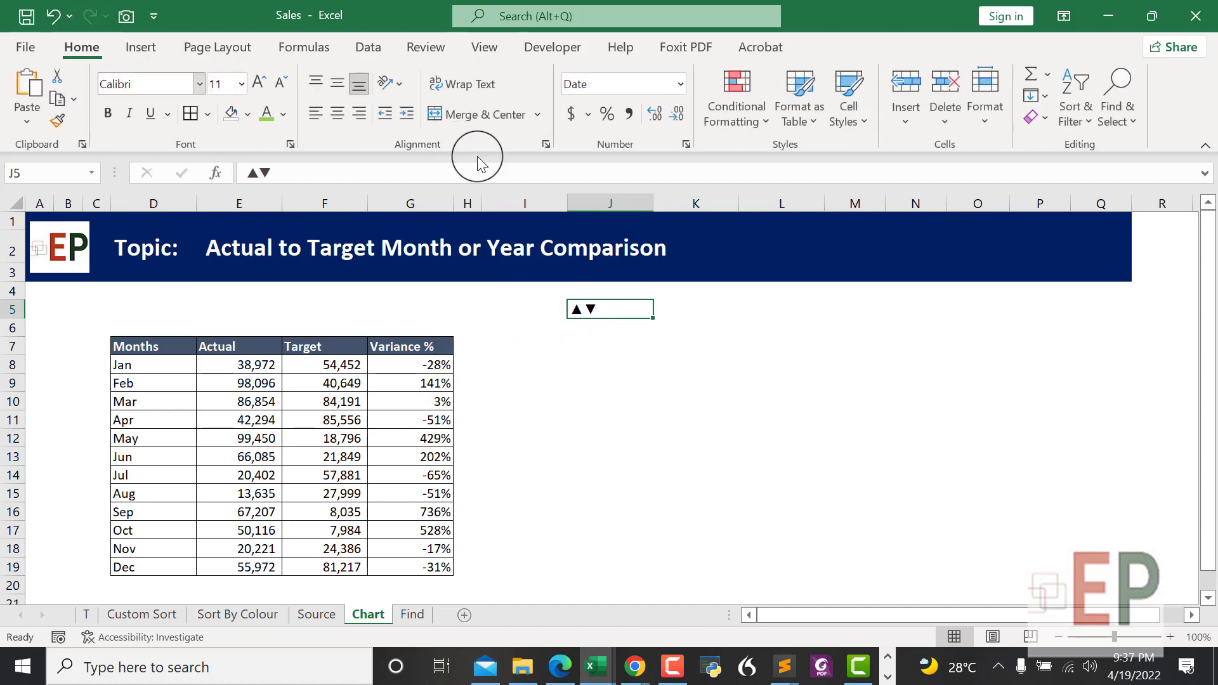
Step: Enter the formula =IF(G8>0,"▲","▼") in cell H8 beside the January variance, using the copied triangle symbols
click(465, 369)
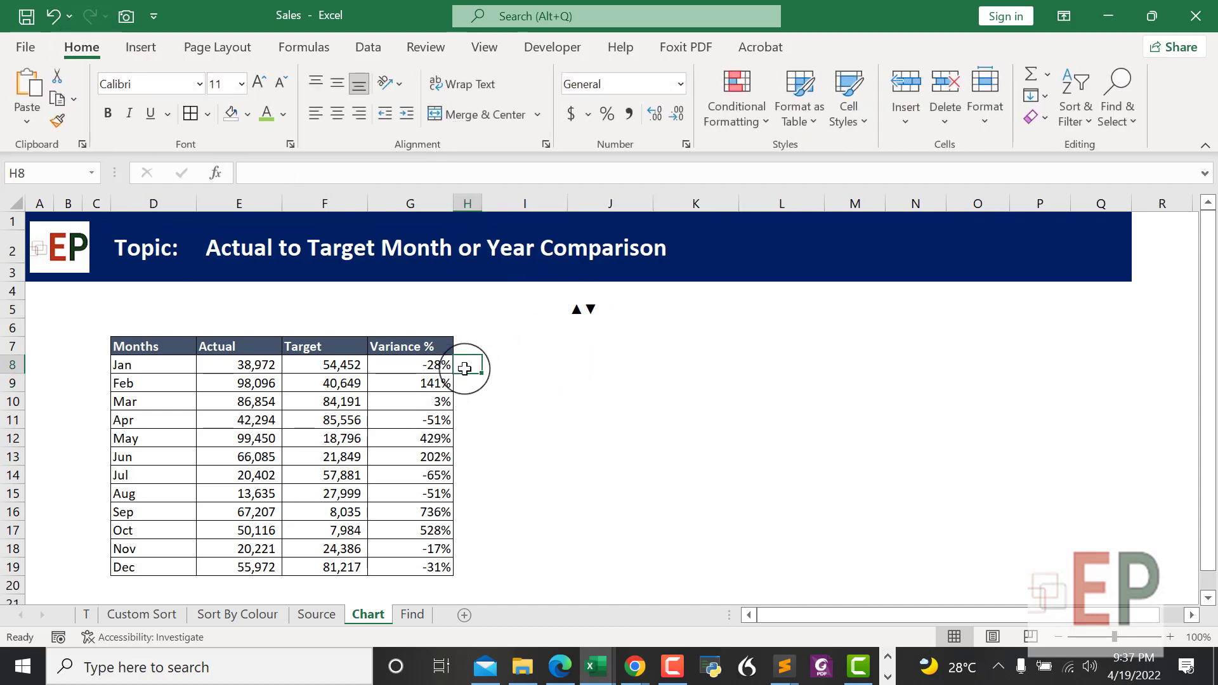
text(=IF()
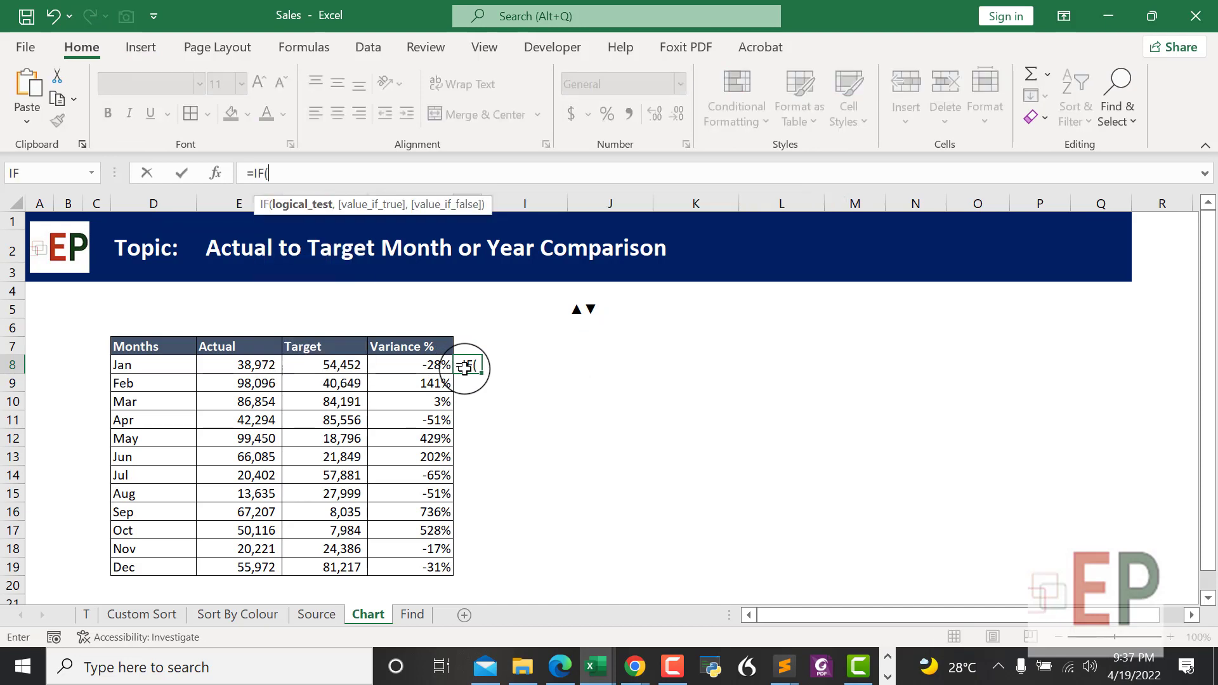
click(425, 366)
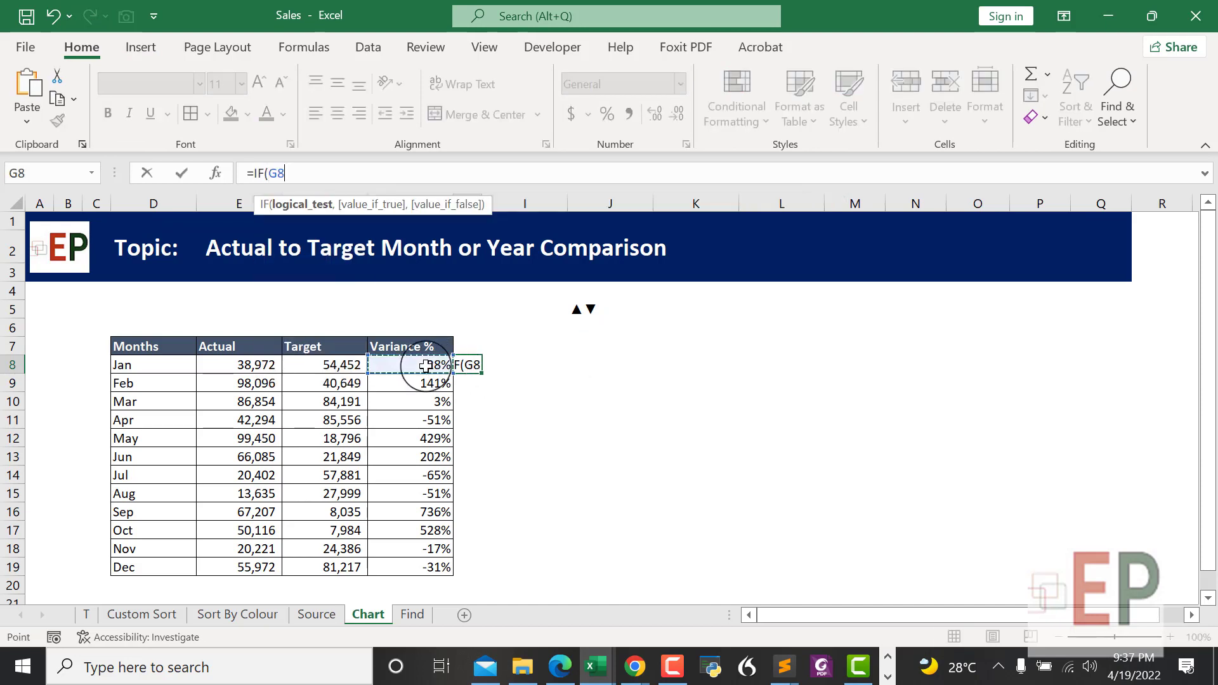
text(>)
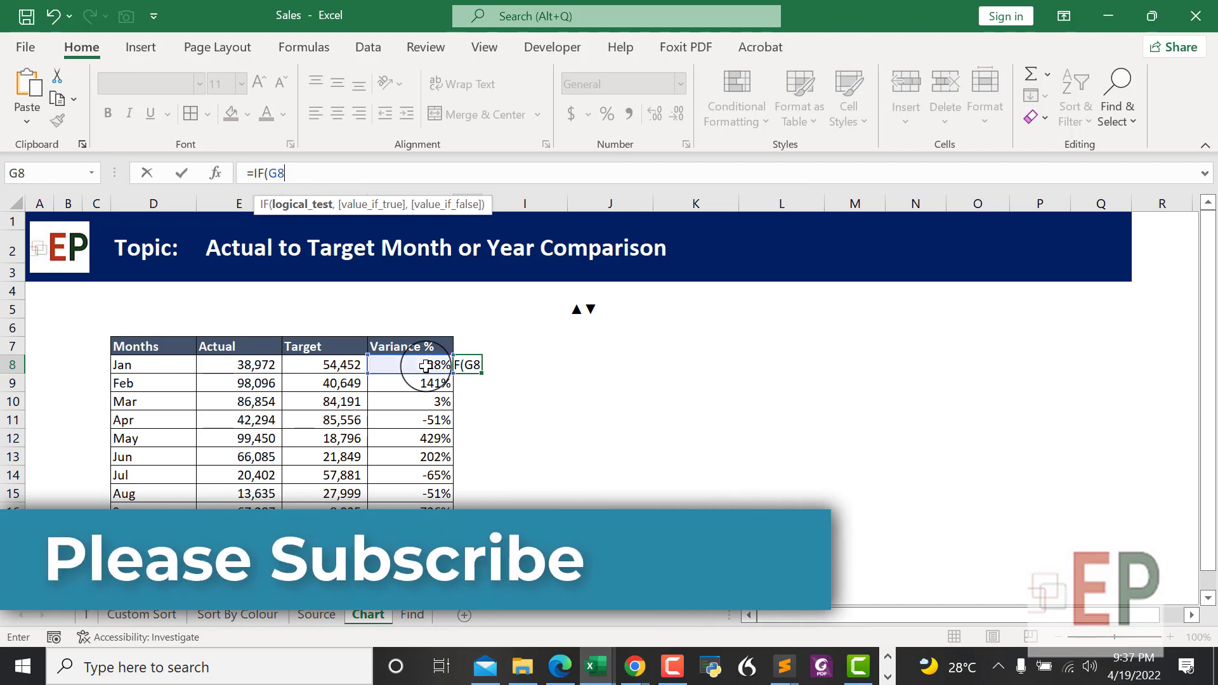
text(0,)
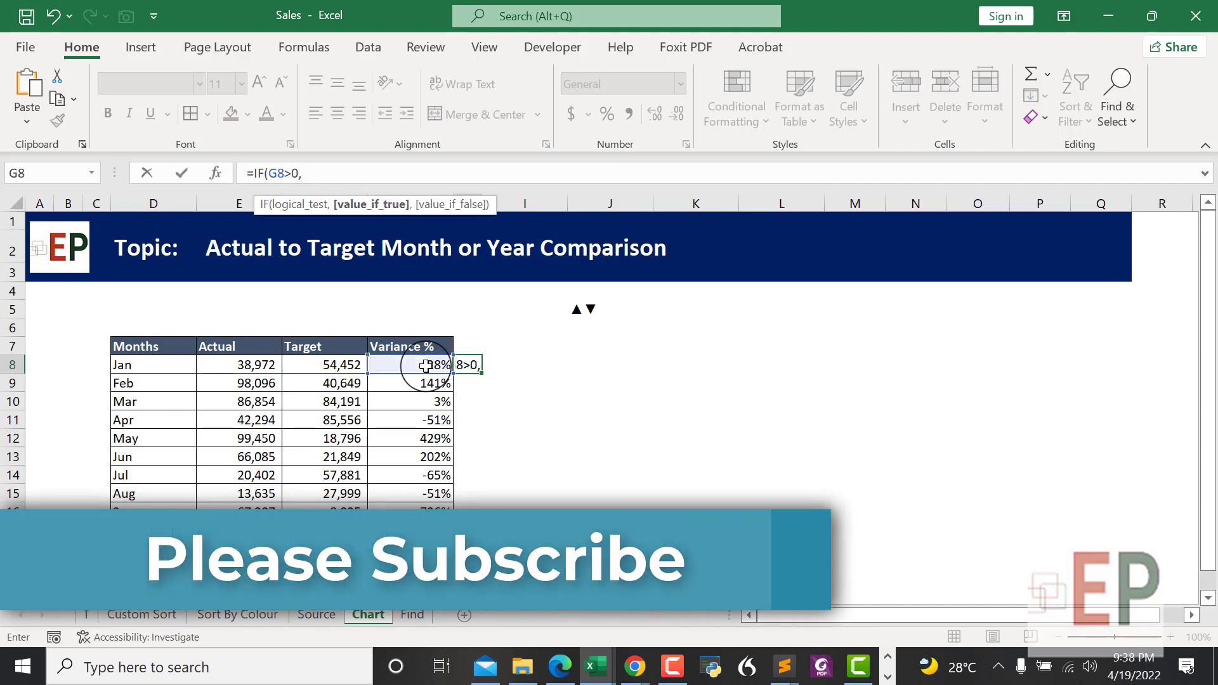
key(ctrl+v)
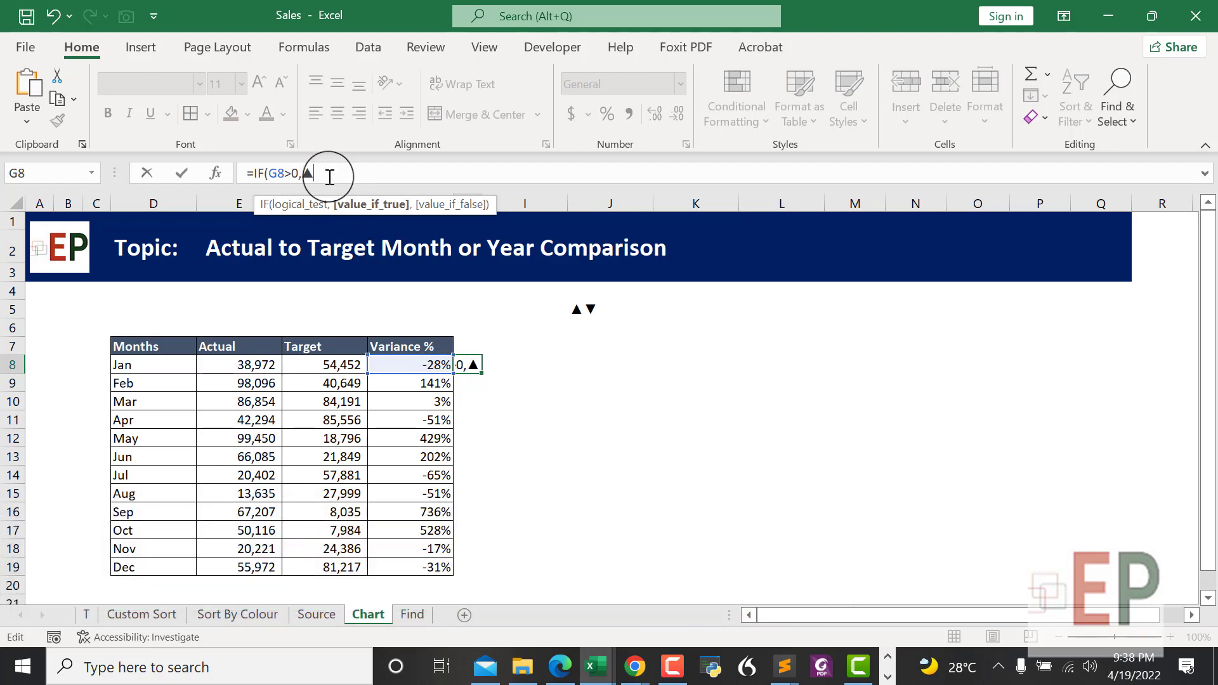
text(,"▼)
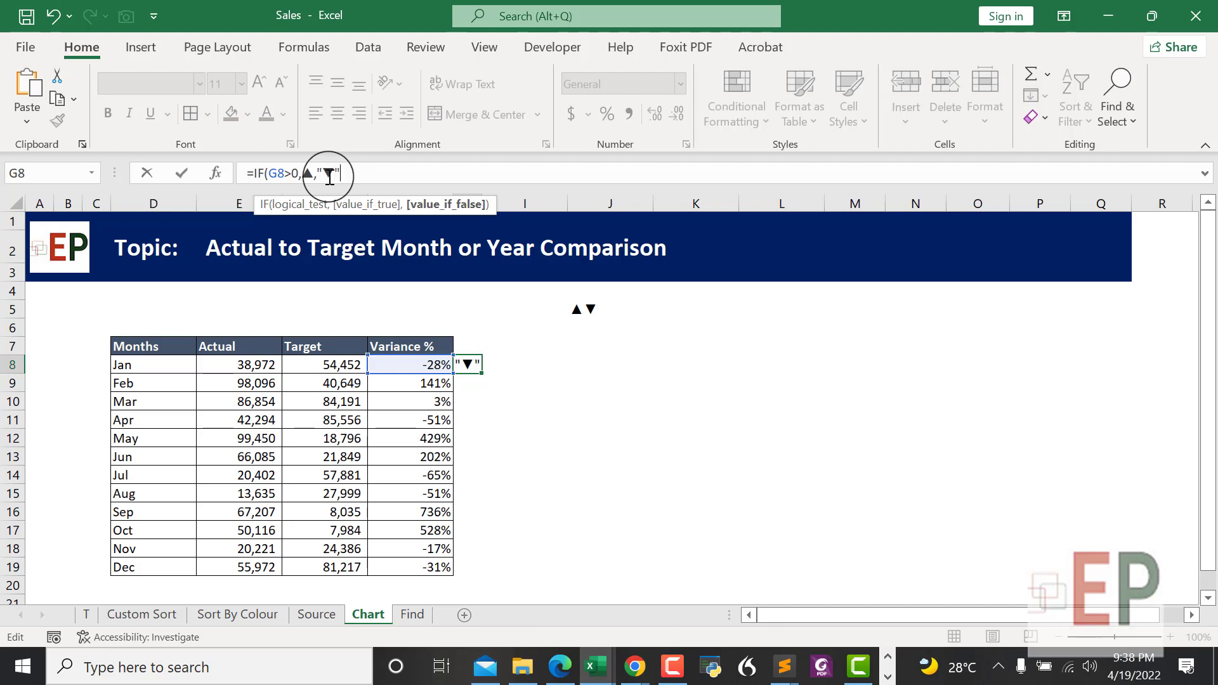
text())
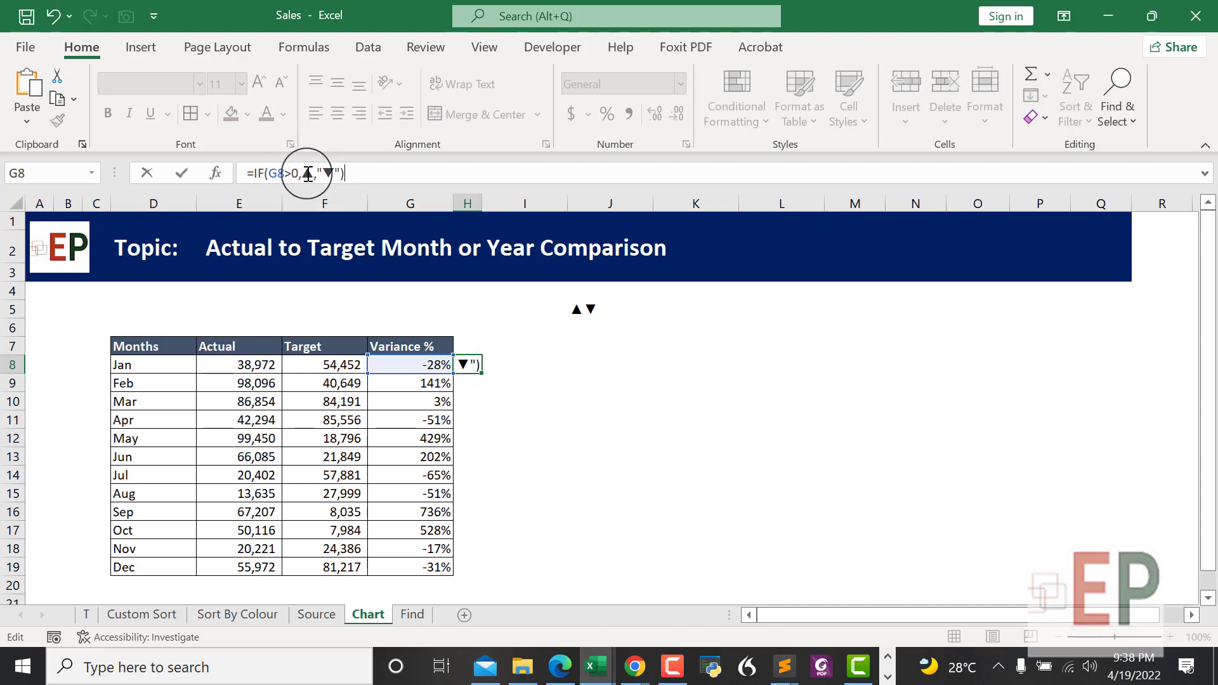
click(306, 173)
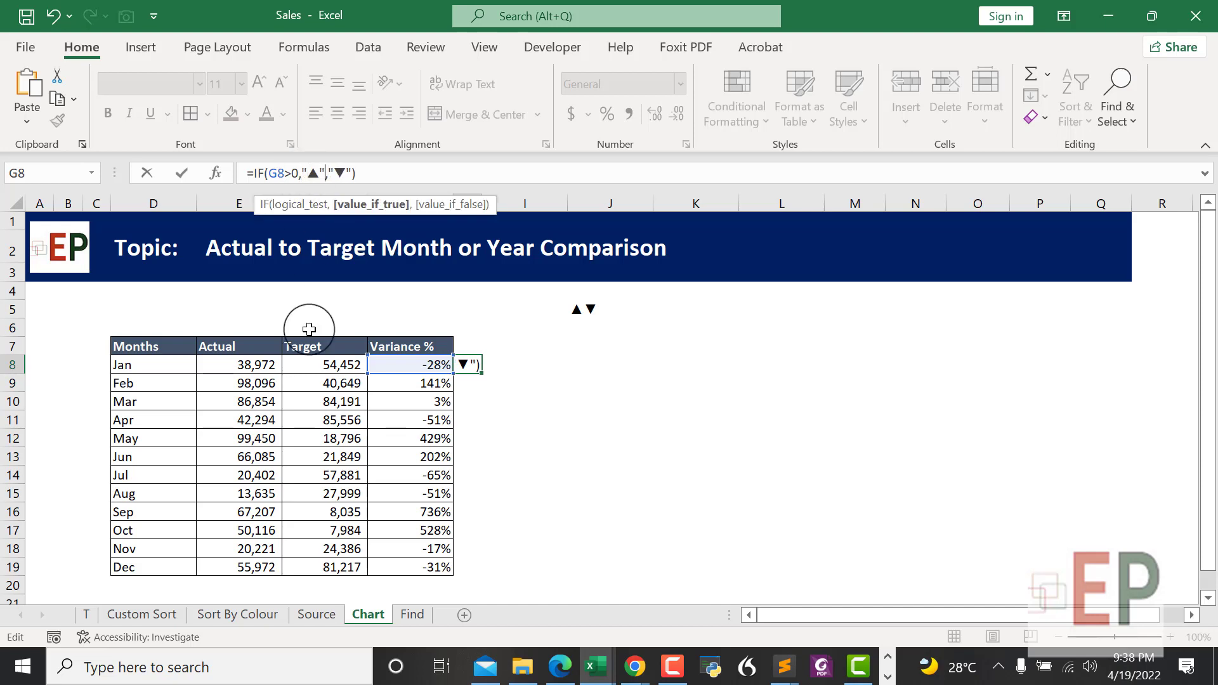
key(Return)
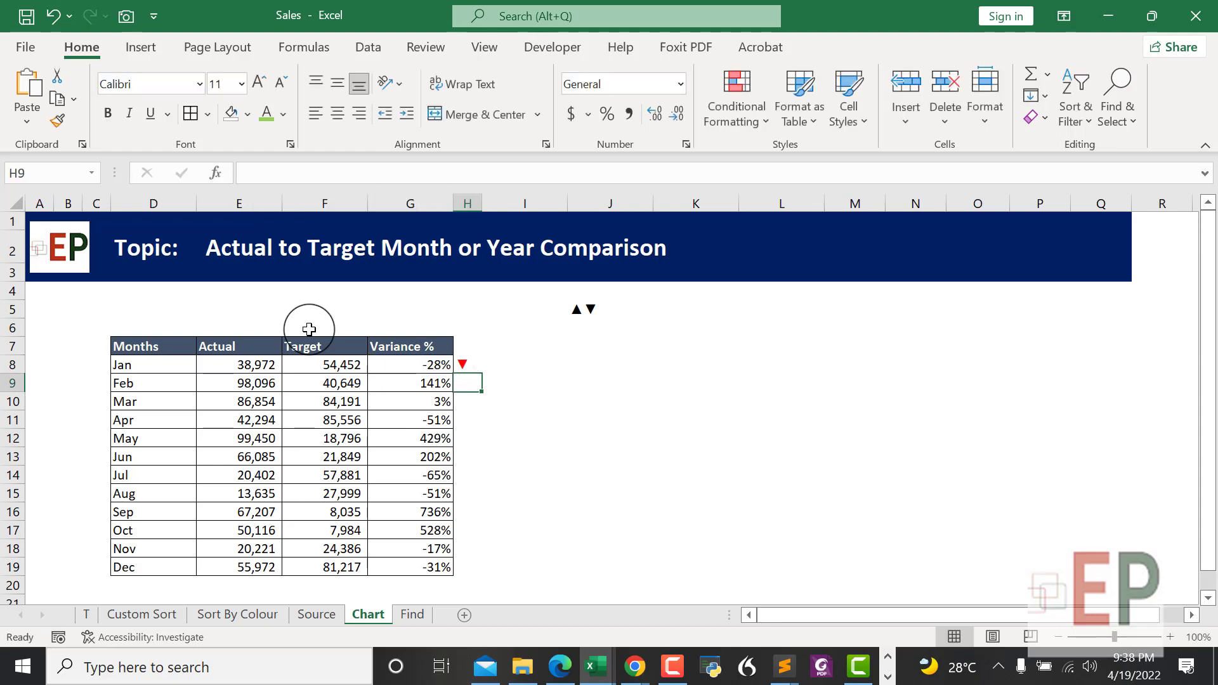
Step: Clear only the formats from cells H7:H20 beside the Variance % column
click(469, 327)
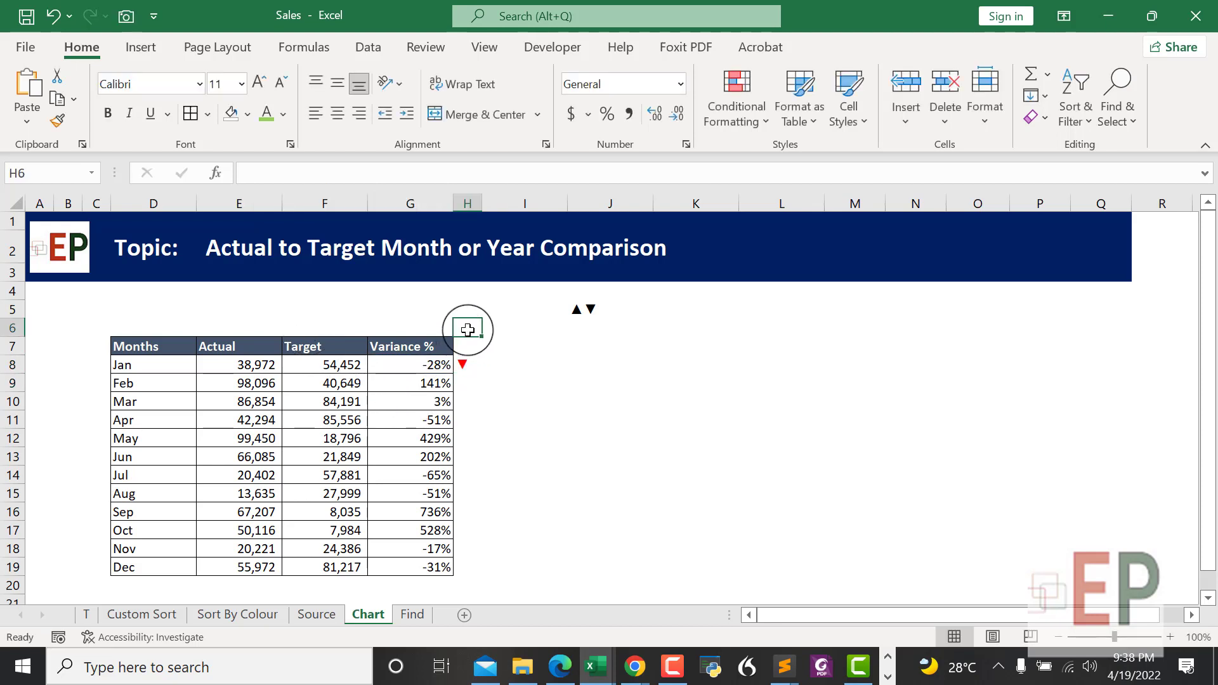
click(465, 303)
drag(463, 341, 477, 581)
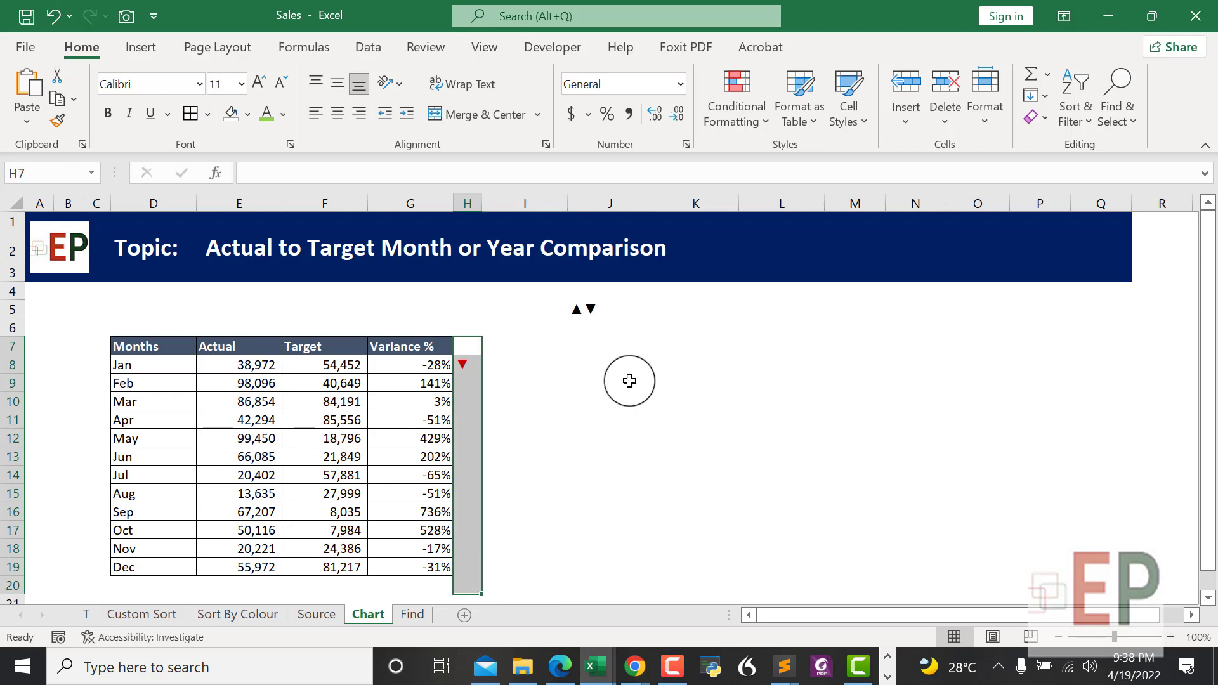
click(1050, 119)
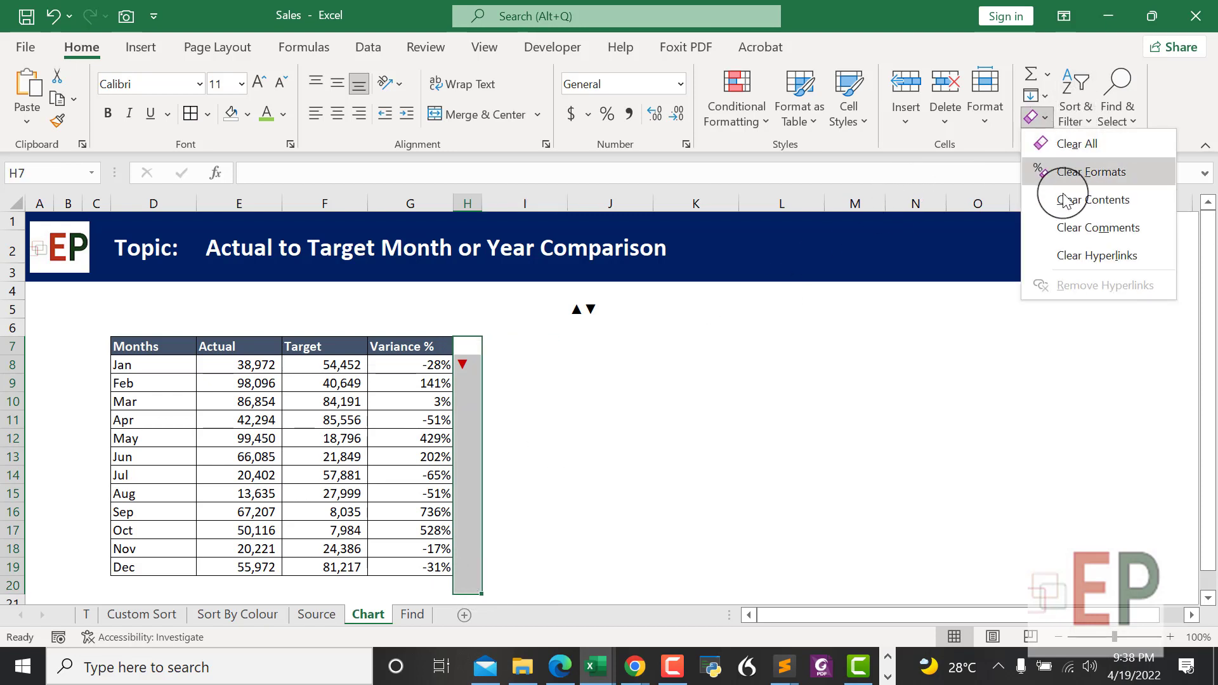
click(1092, 171)
click(676, 450)
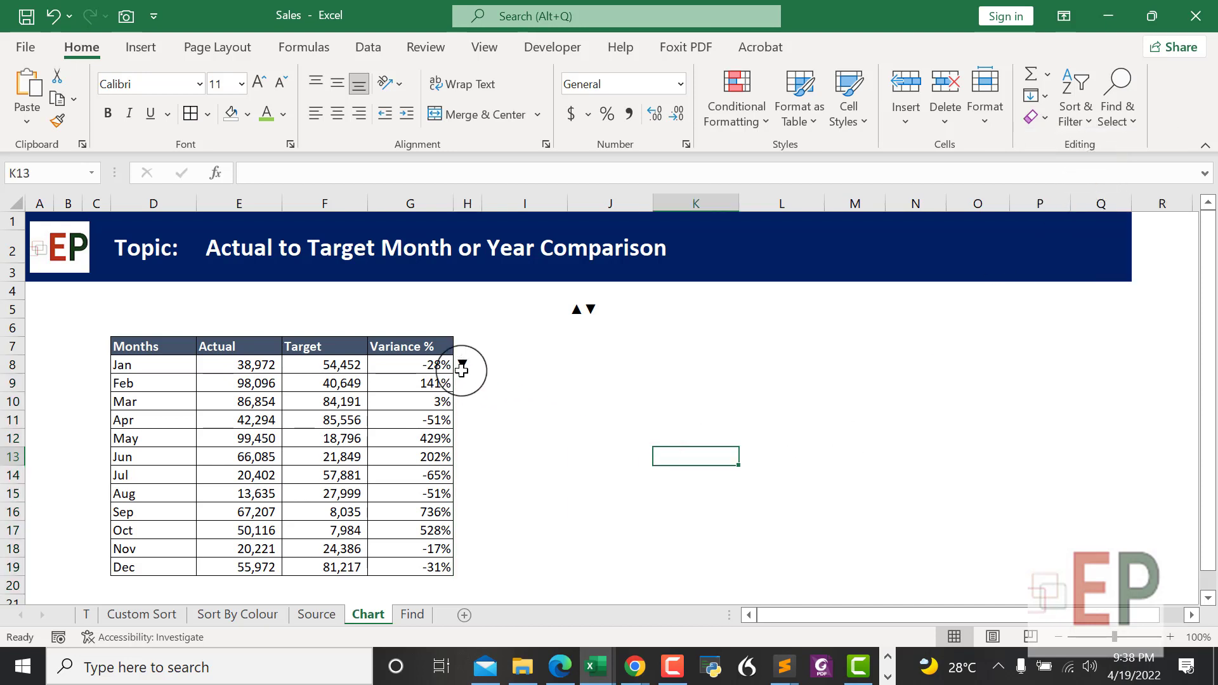
Step: Fill the triangle formula from H8 down through December in H19
click(470, 367)
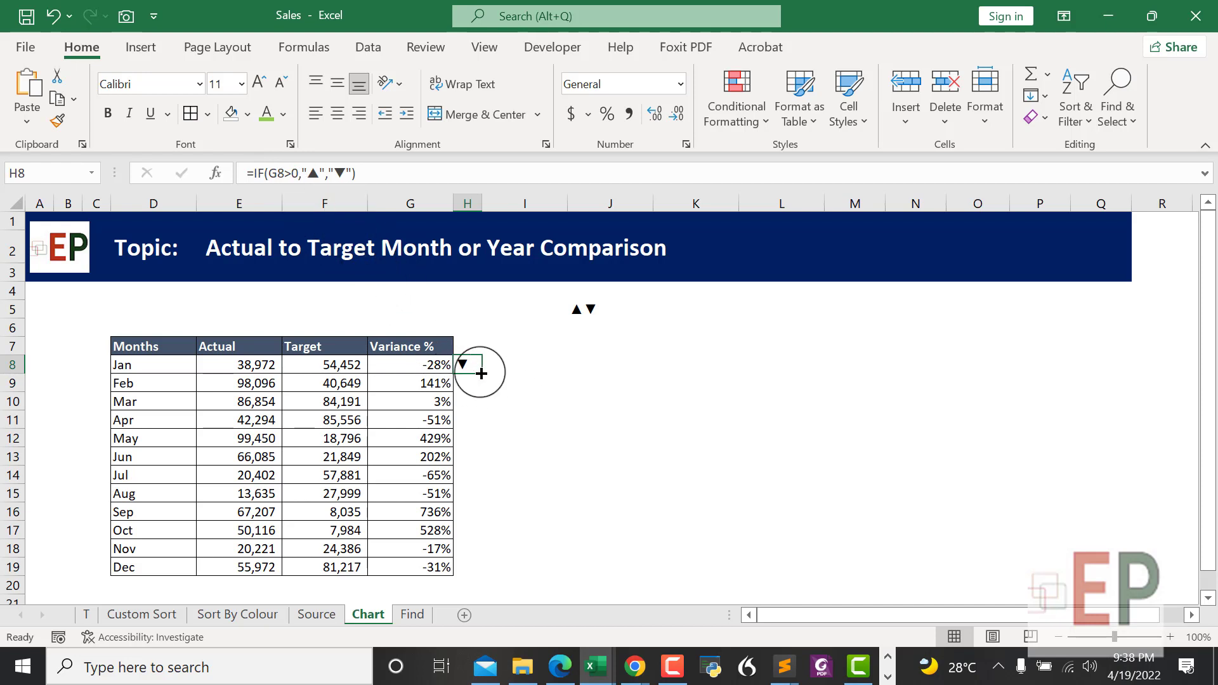
drag(480, 374, 480, 578)
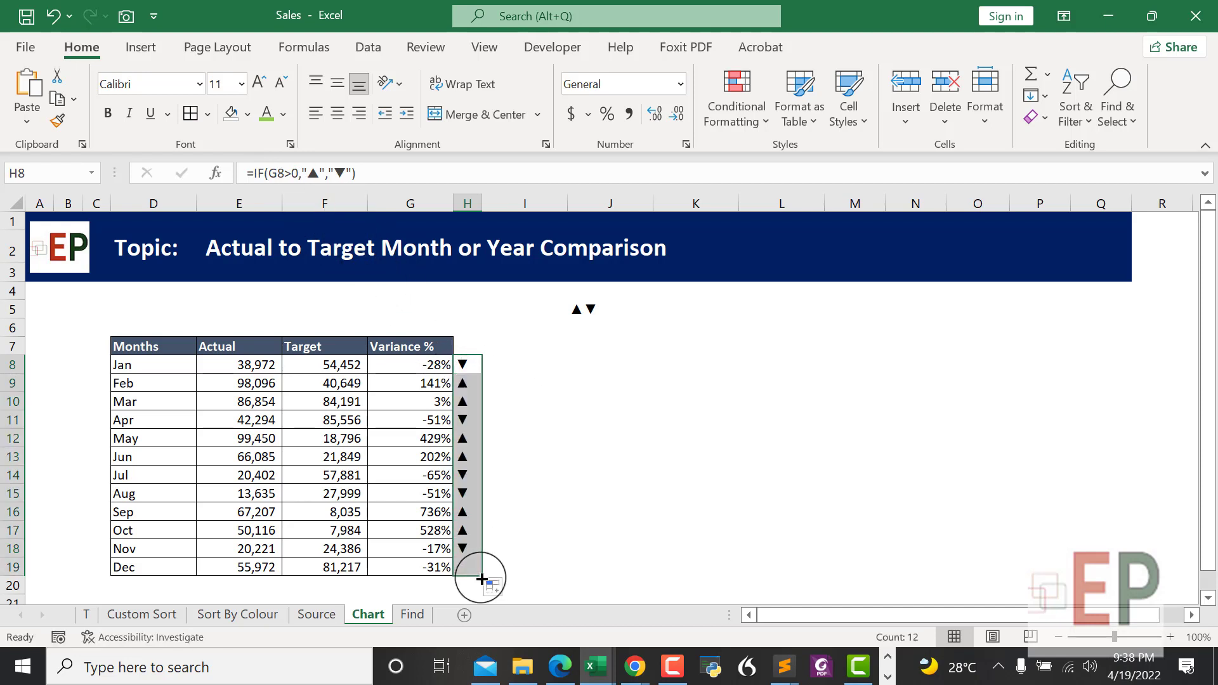
click(533, 525)
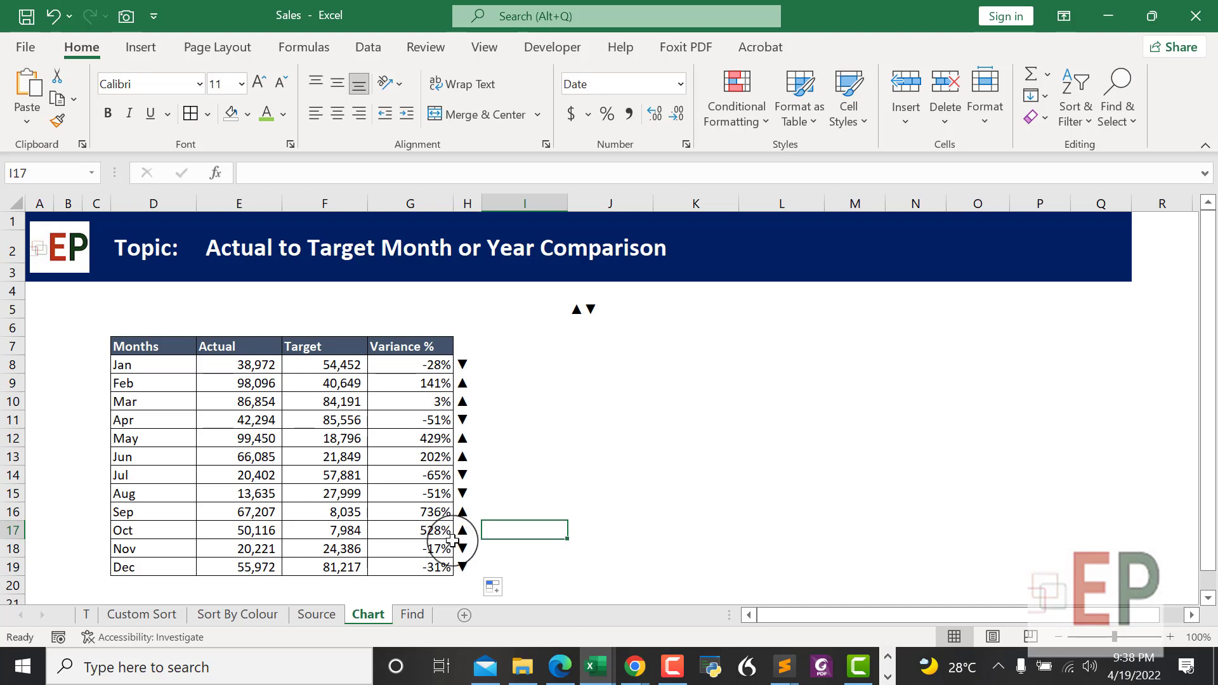
click(543, 432)
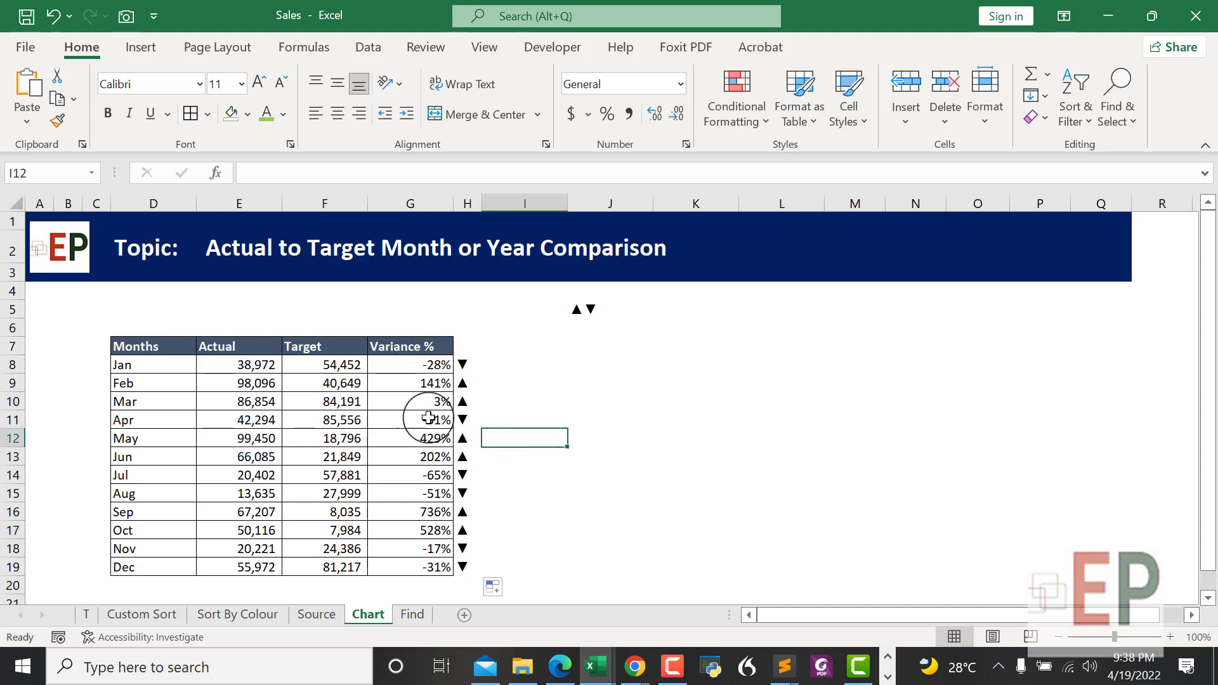
click(439, 366)
click(460, 363)
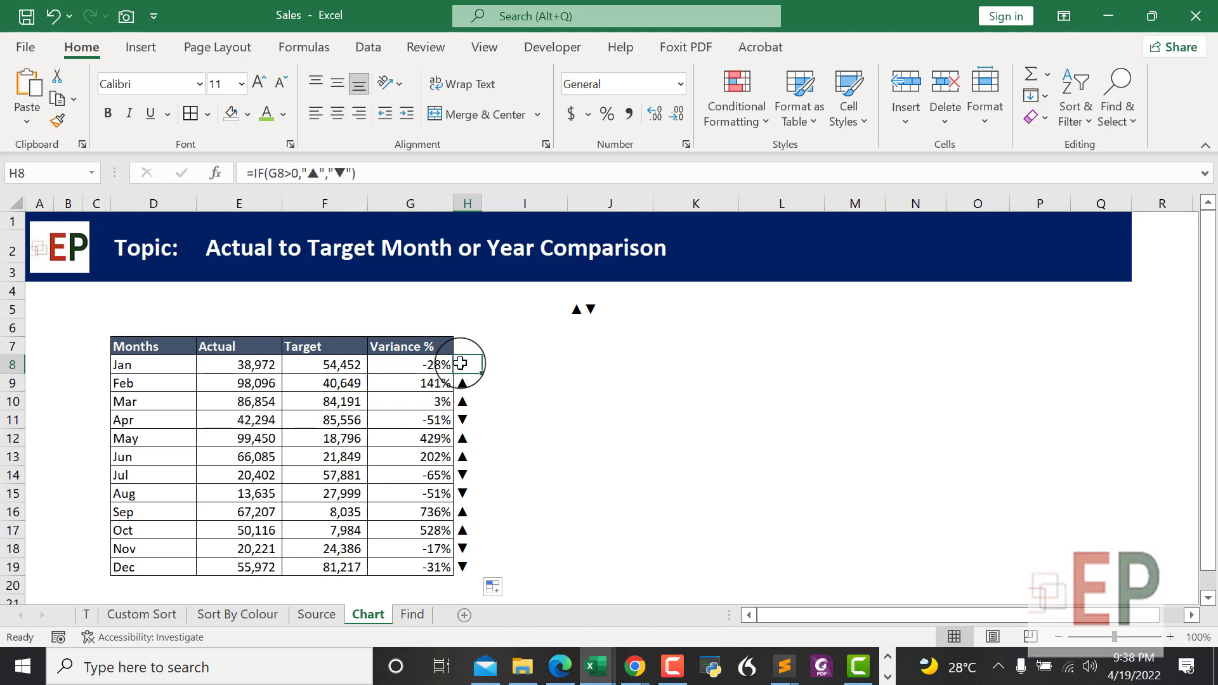
click(497, 428)
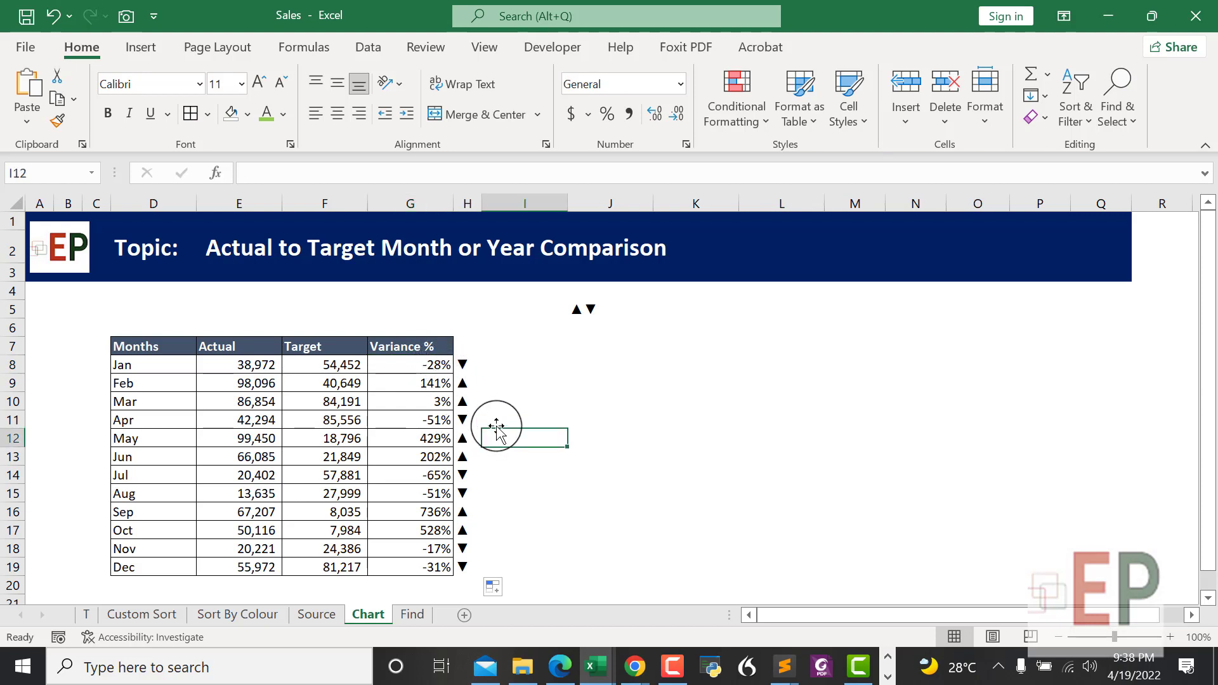
Step: Start a conditional formatting rule for H8:H19 that formats only cells whose value is equal to ▲
drag(468, 368, 471, 565)
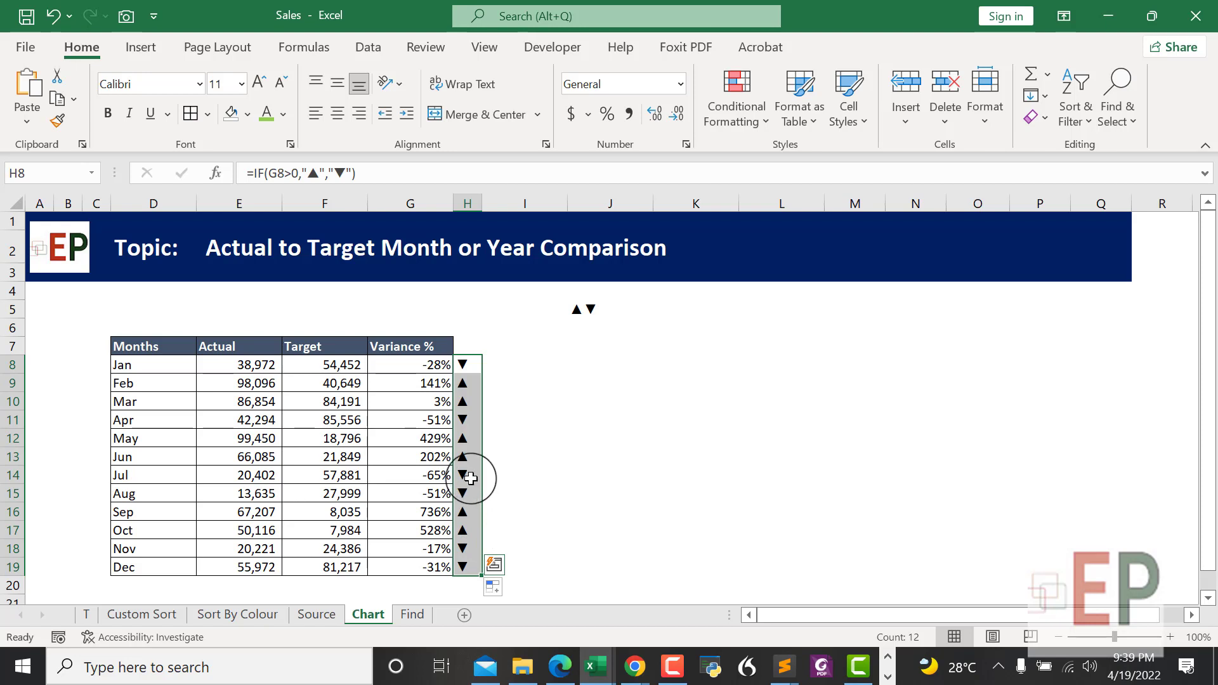
click(729, 106)
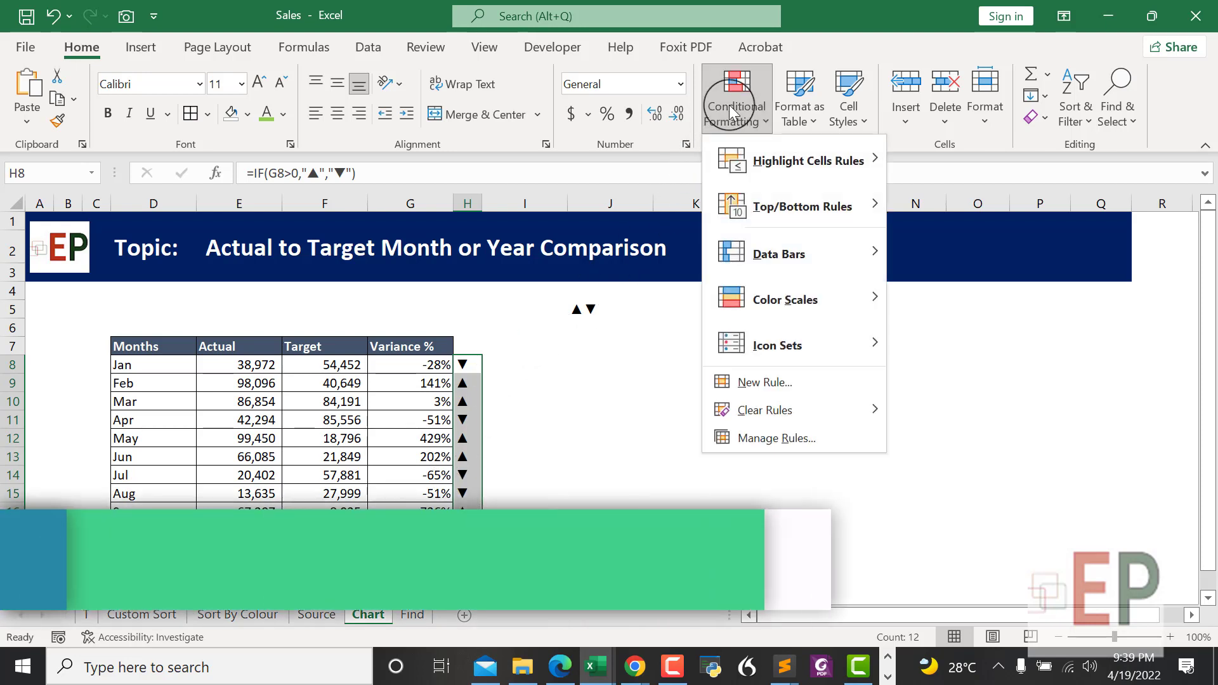
click(771, 381)
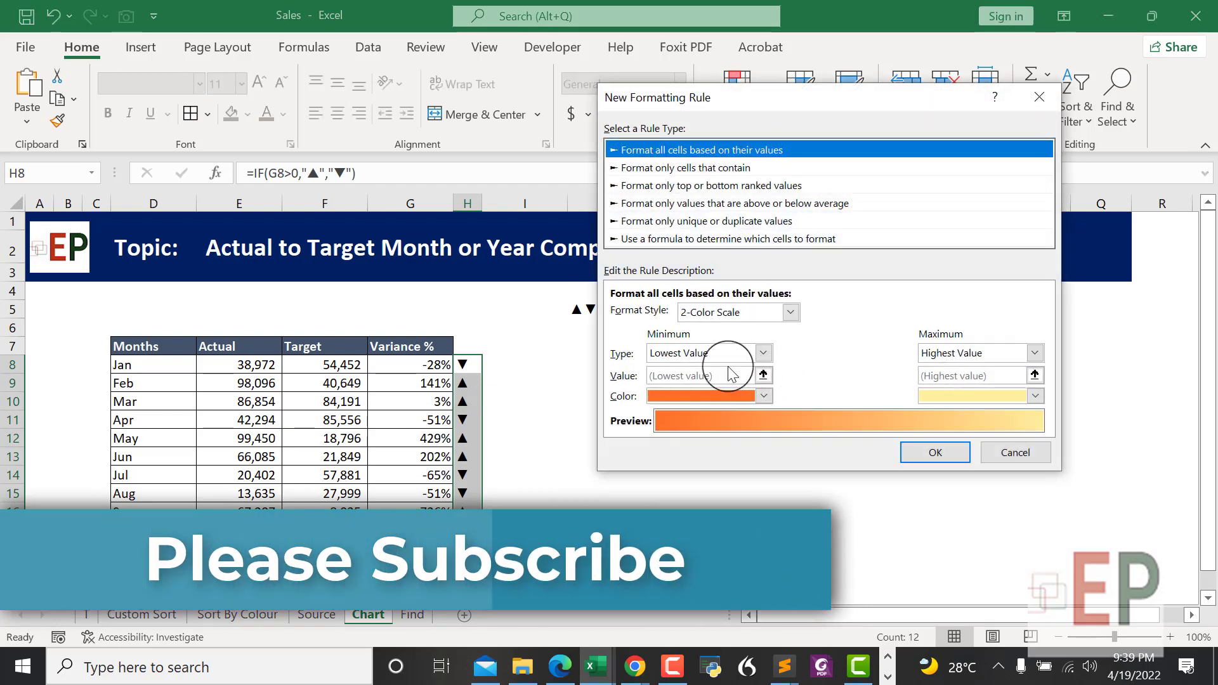
click(685, 168)
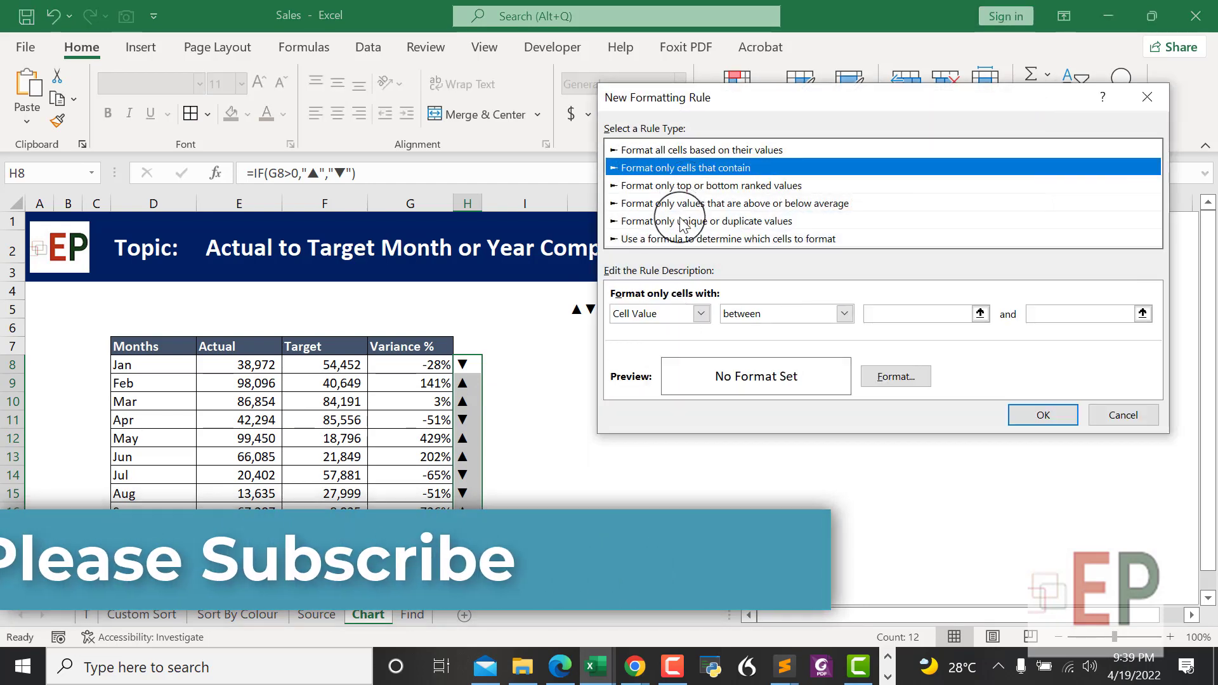
click(829, 314)
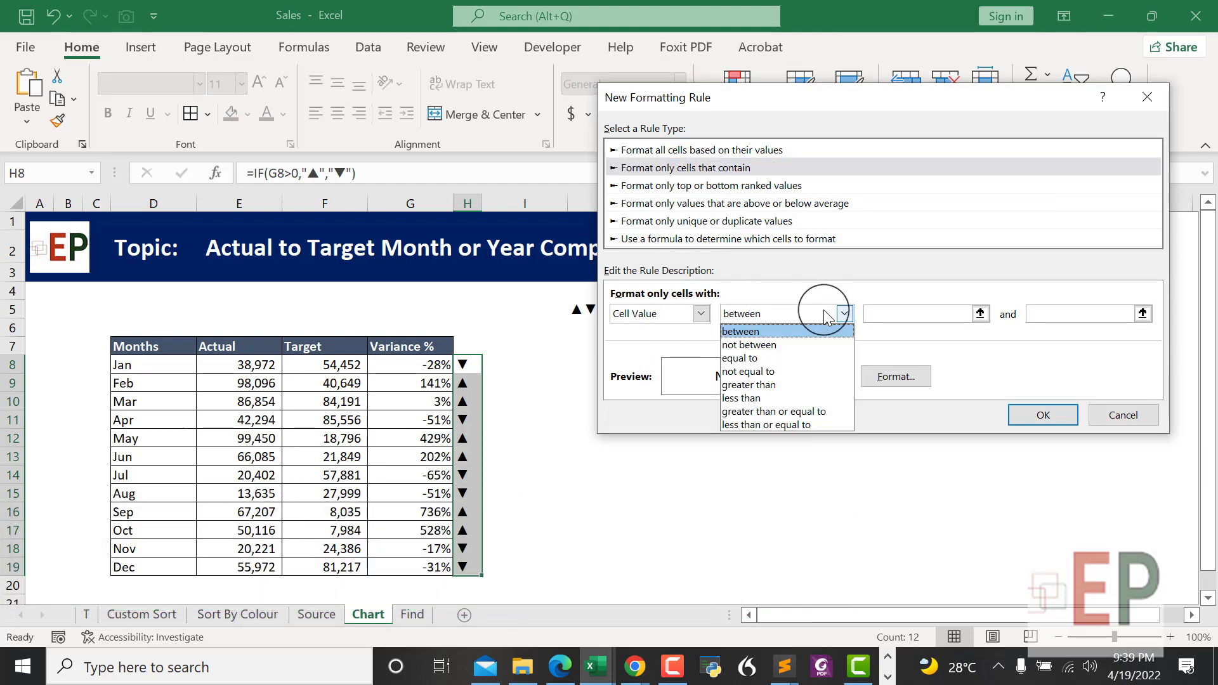
click(773, 359)
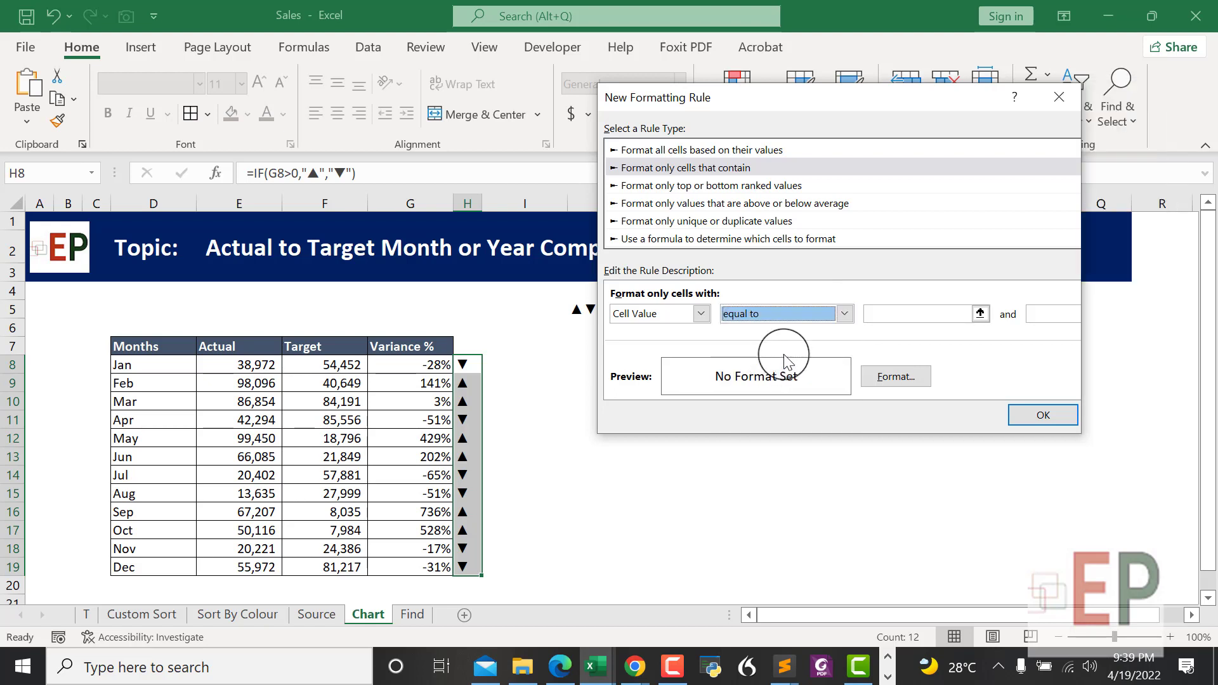
click(875, 315)
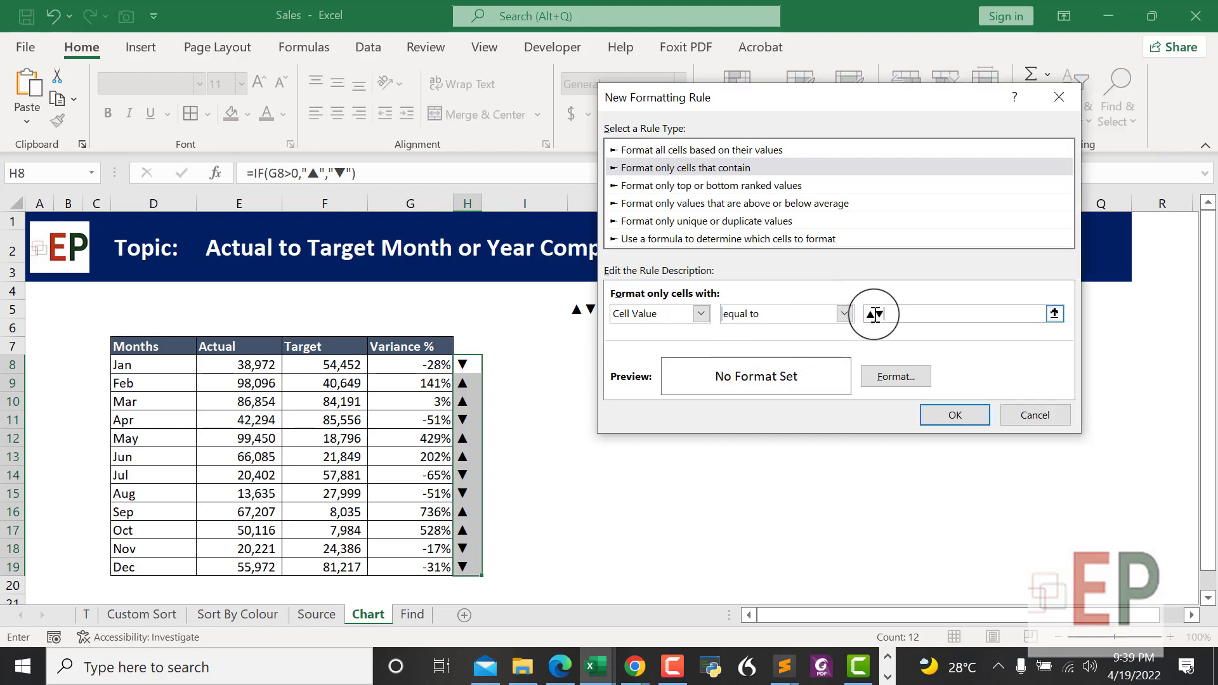
click(872, 311)
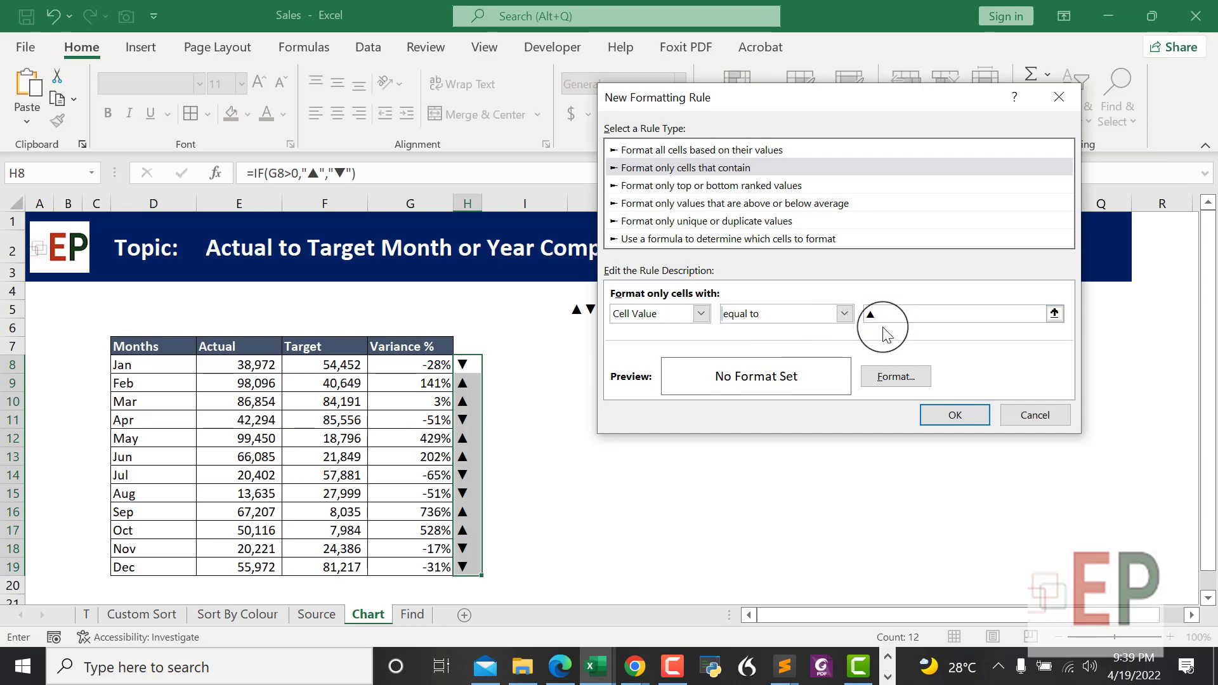
Step: Give the ▲ rule the standard green font color and apply the rule to the triangle cells
click(894, 380)
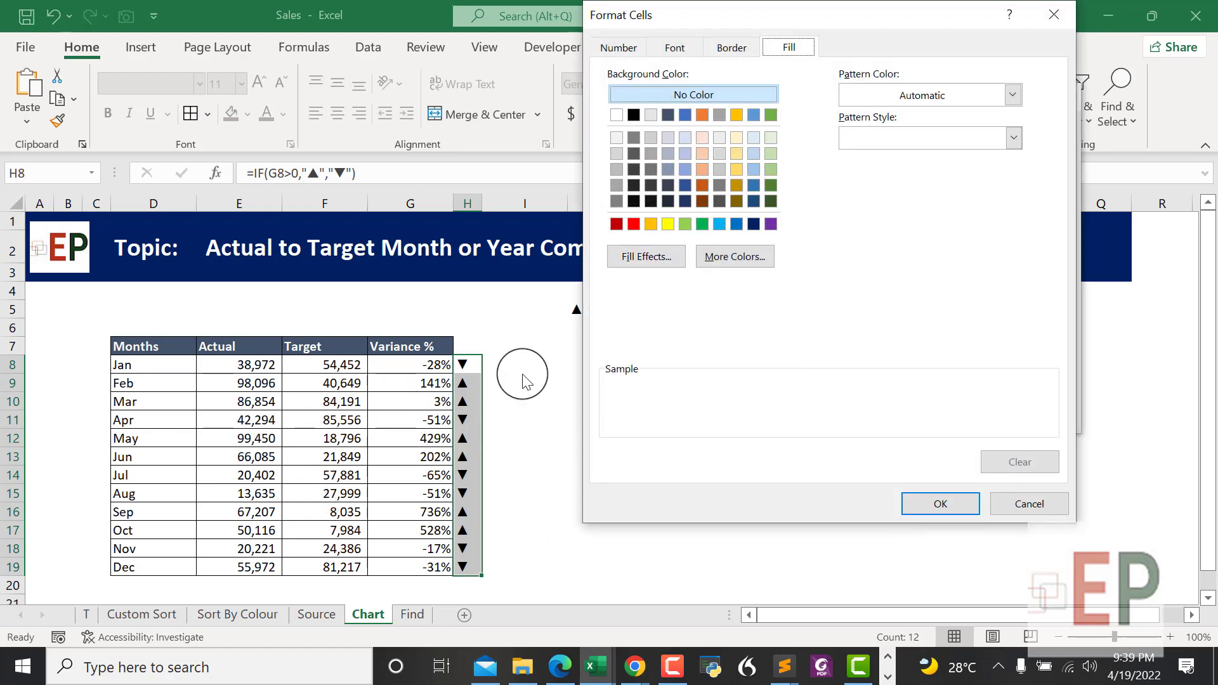
click(742, 50)
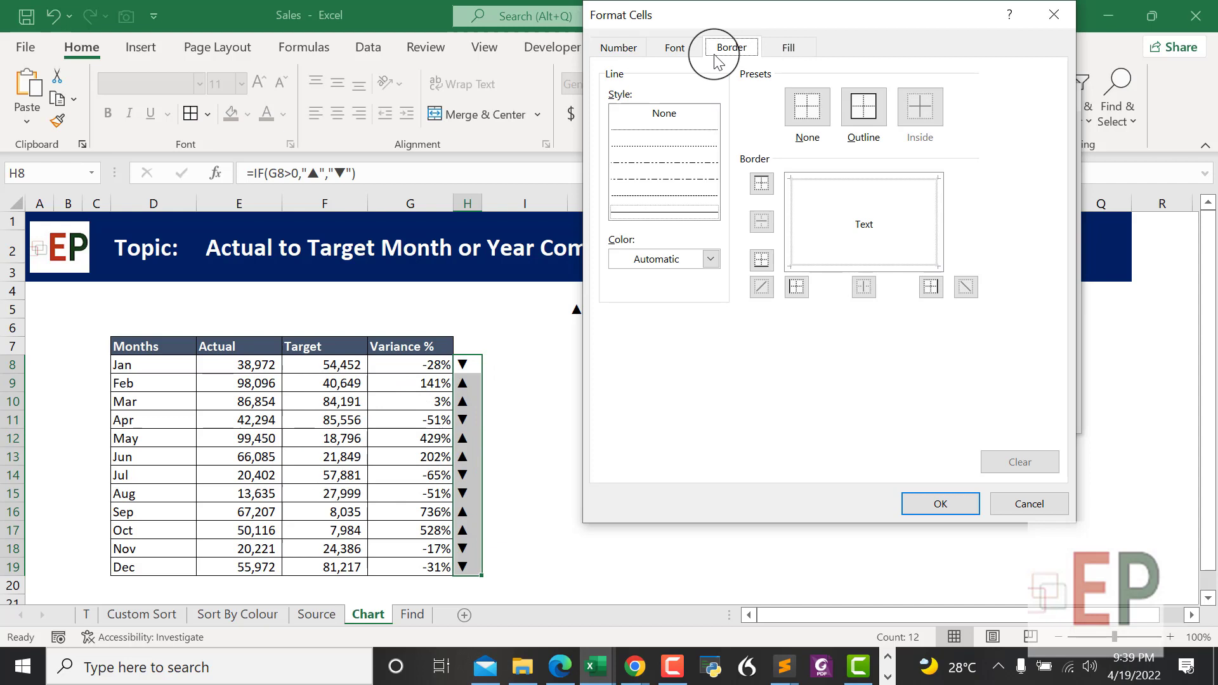
click(673, 49)
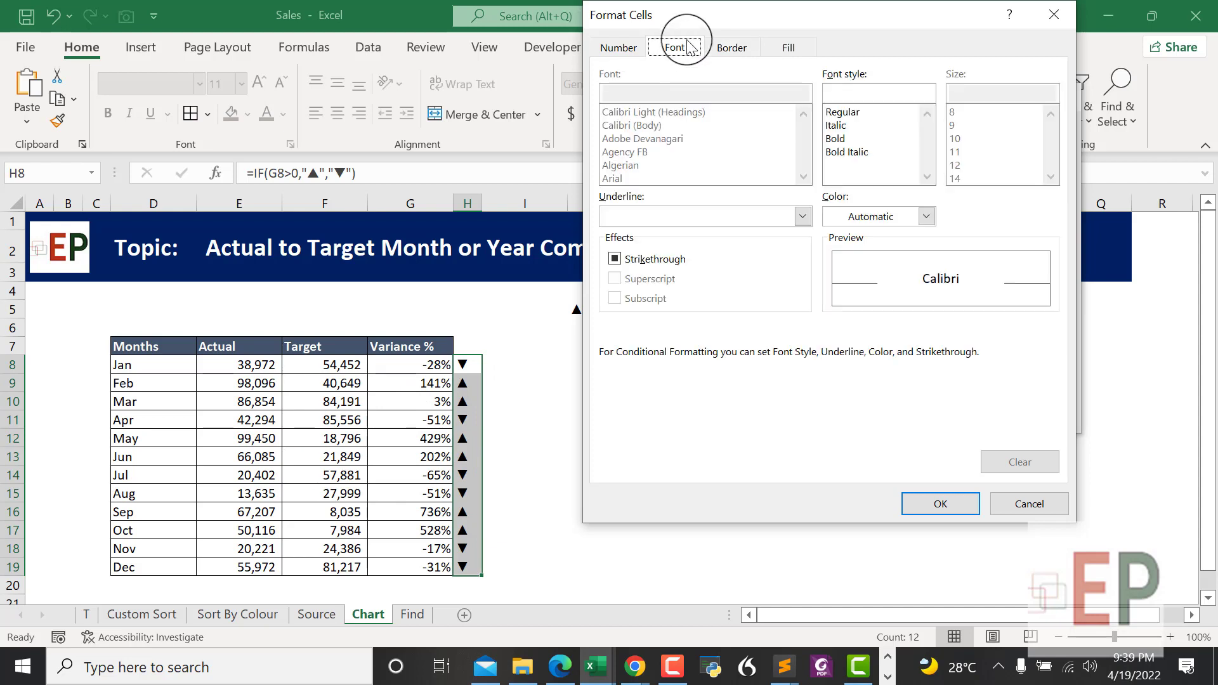
click(926, 216)
click(898, 422)
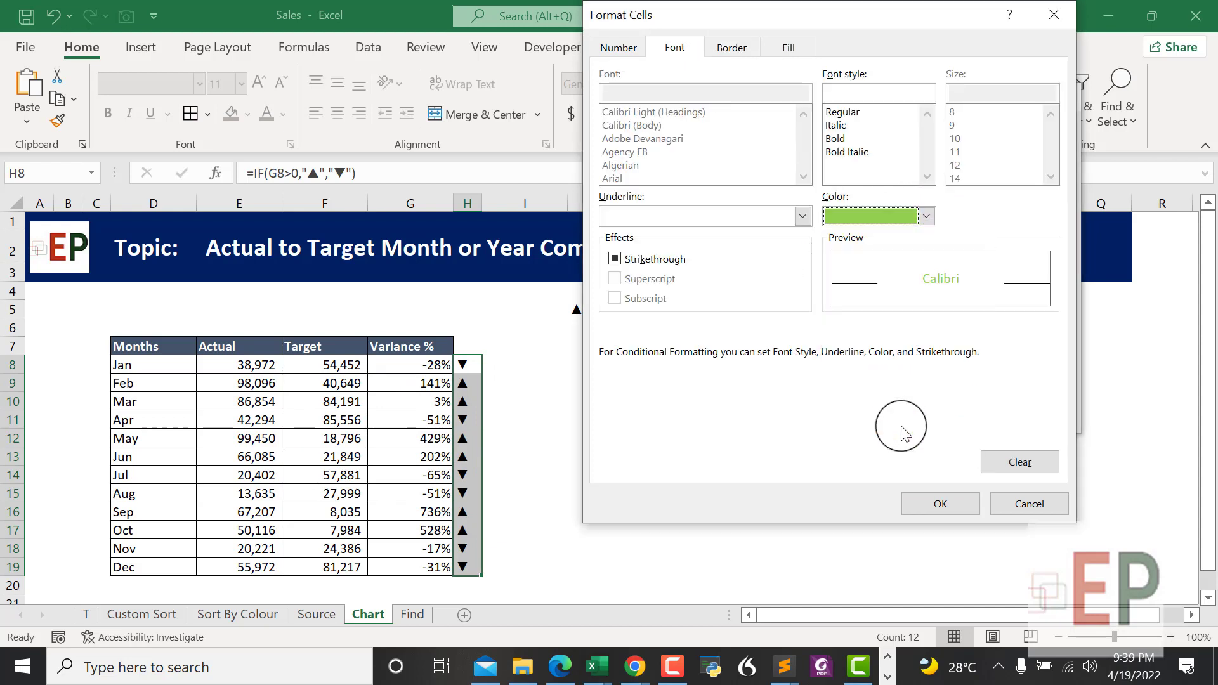
click(927, 216)
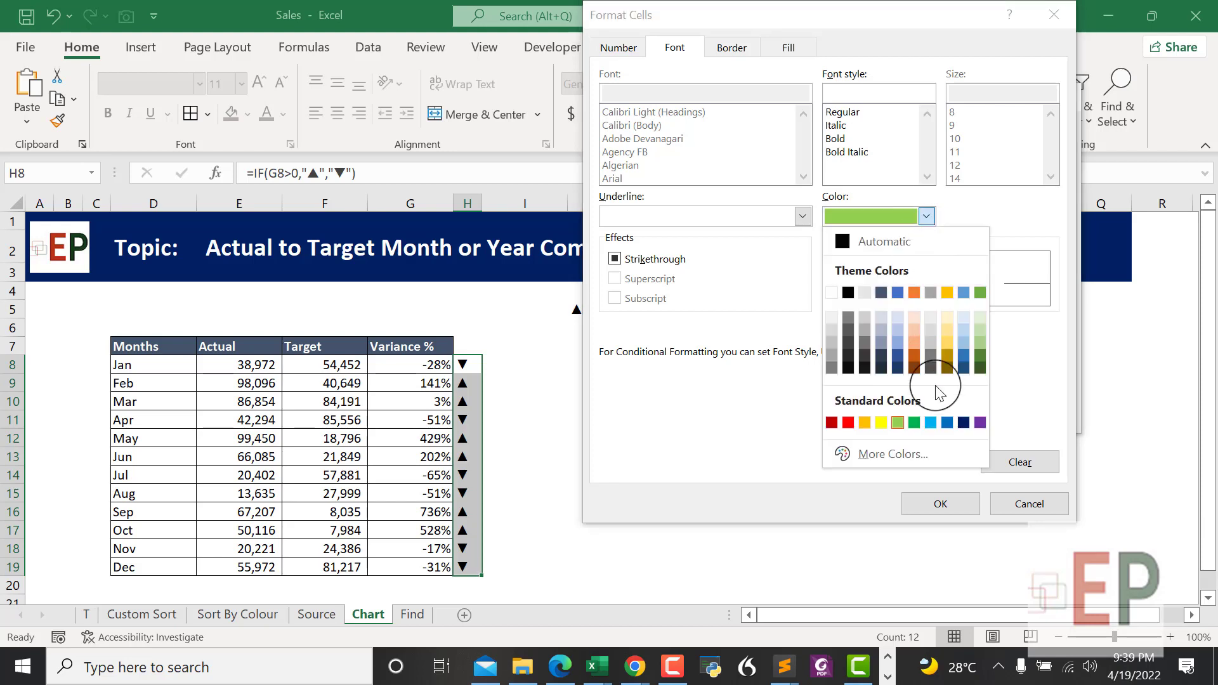
click(914, 423)
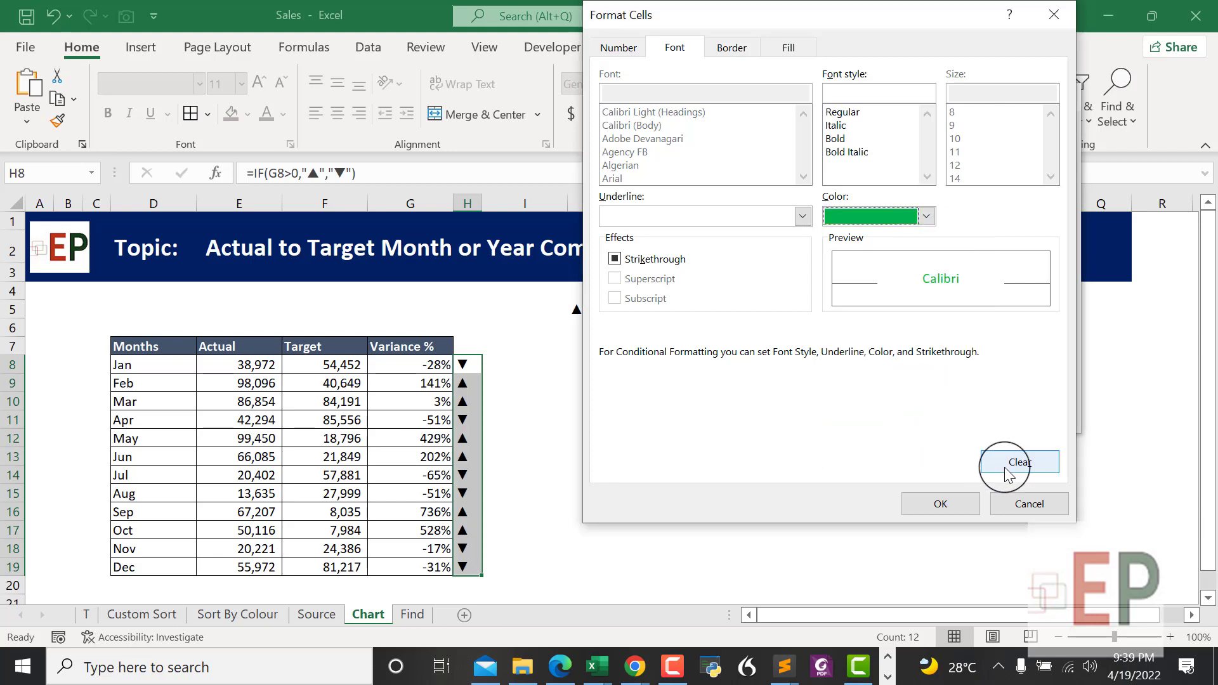
click(940, 504)
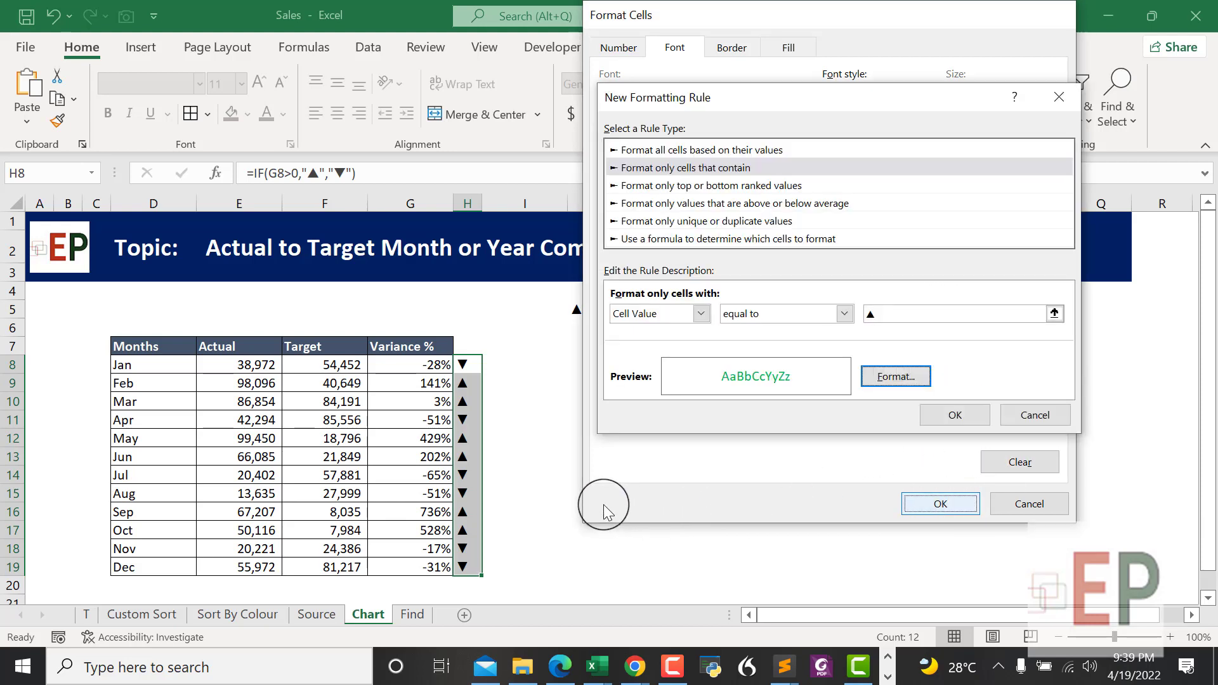
click(968, 417)
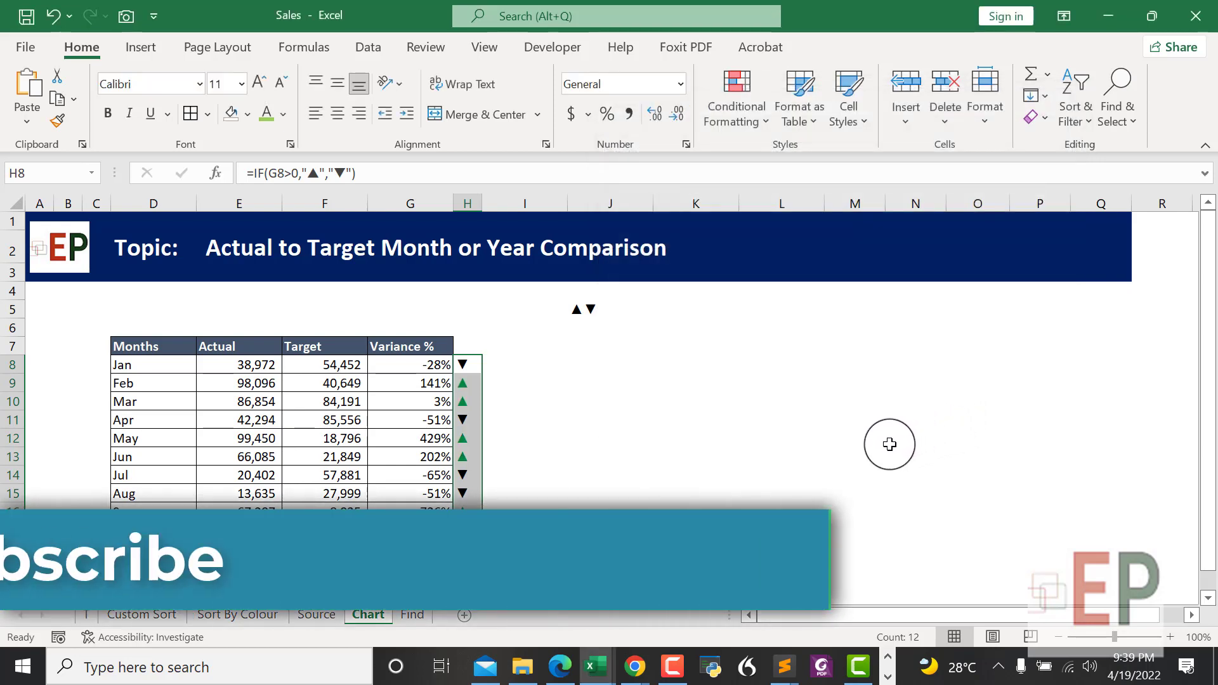
click(469, 383)
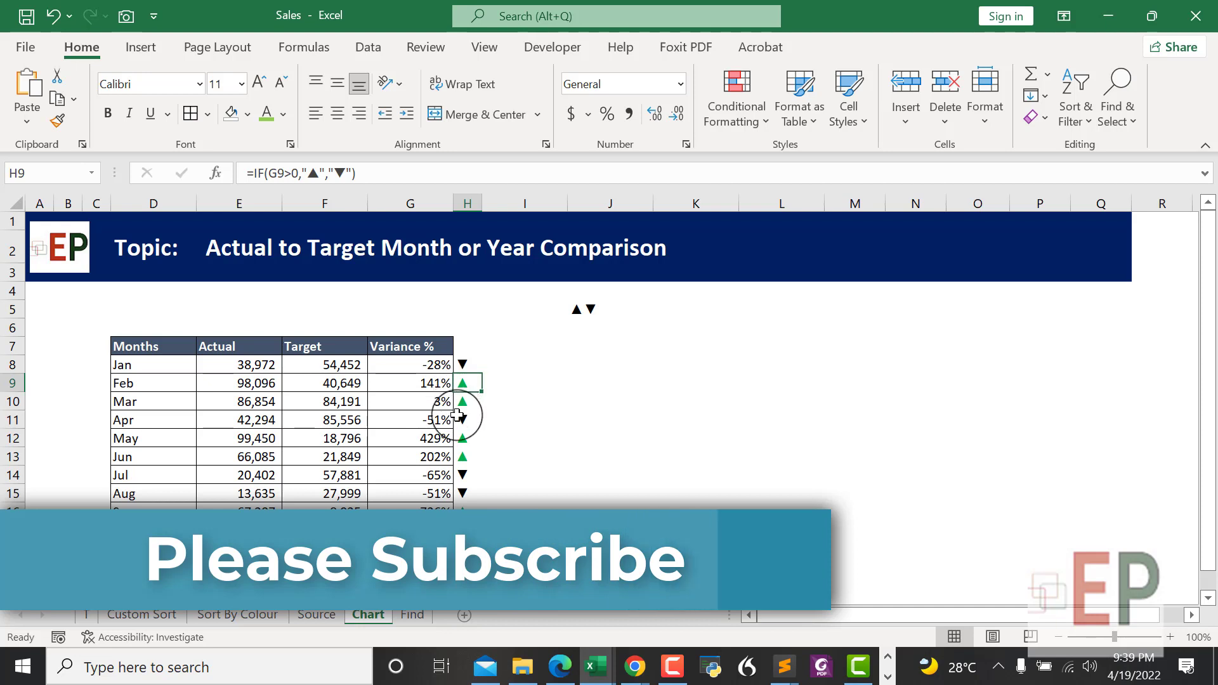
click(485, 455)
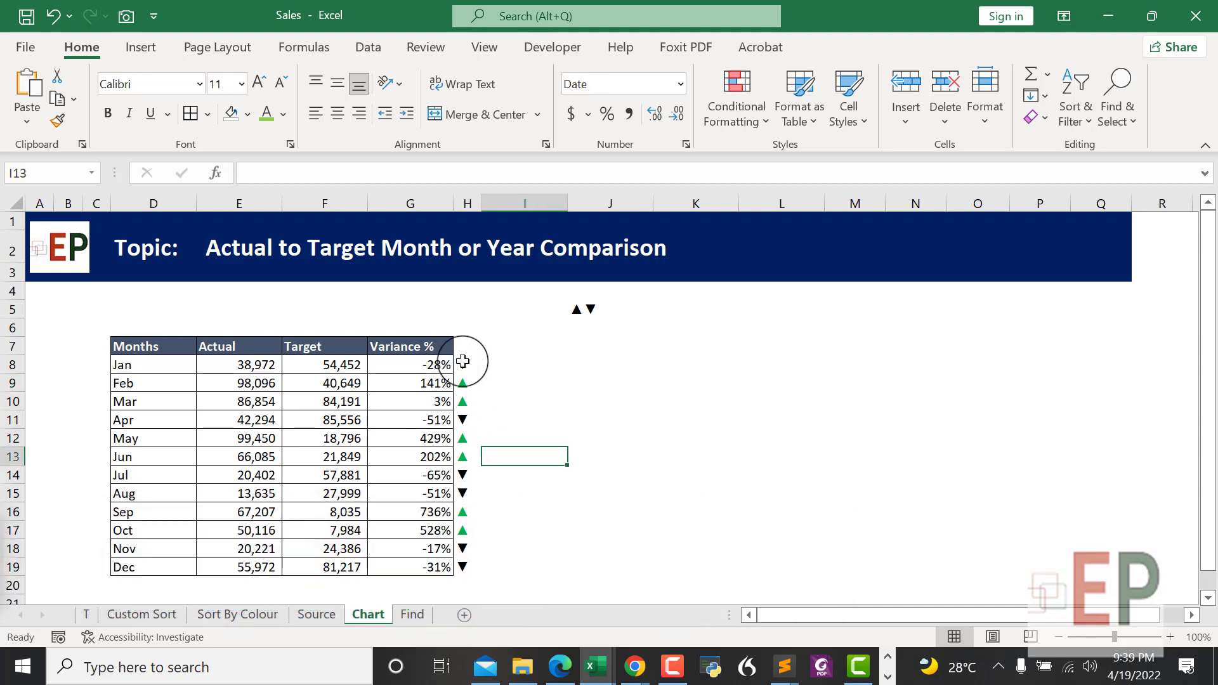
Step: Add another conditional formatting rule for H8:H19 that formats only cells whose value is equal to ▼
drag(463, 362, 463, 566)
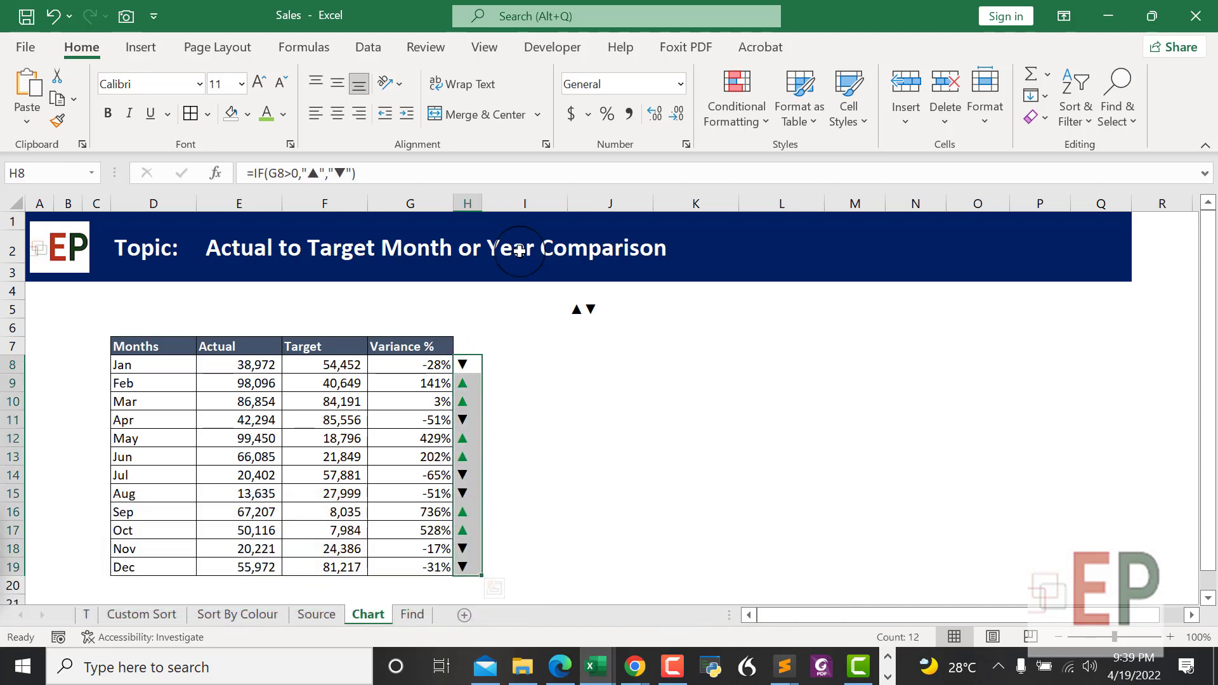
click(717, 87)
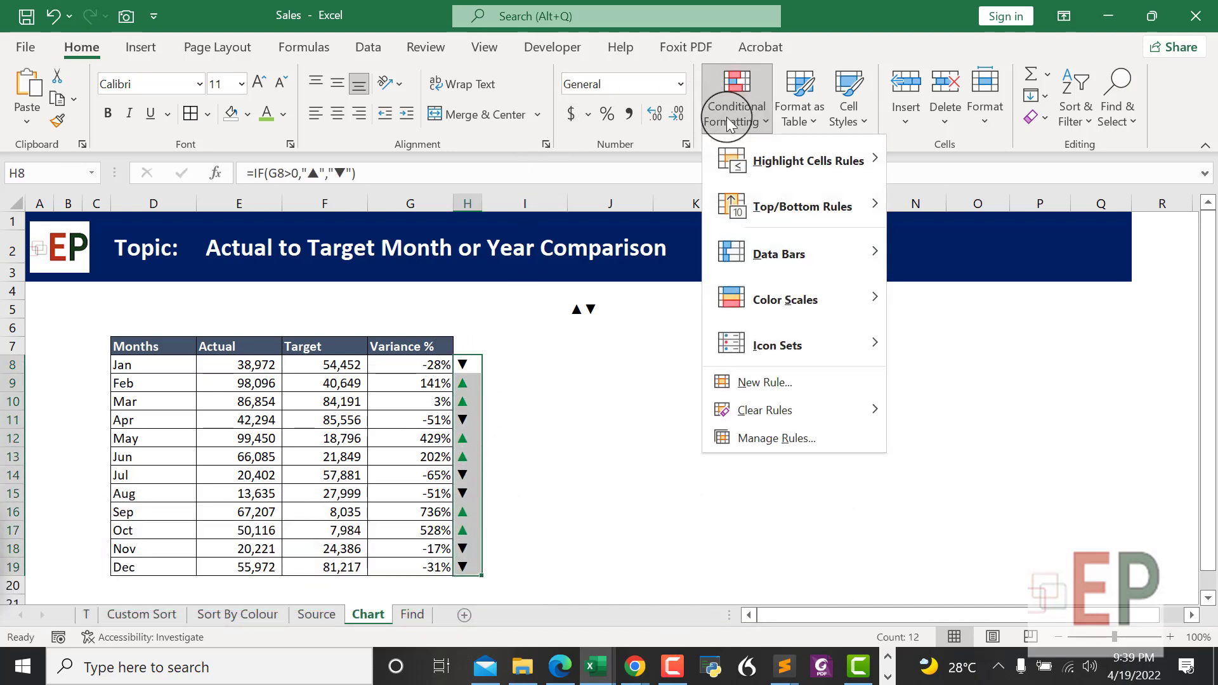
click(758, 439)
click(587, 188)
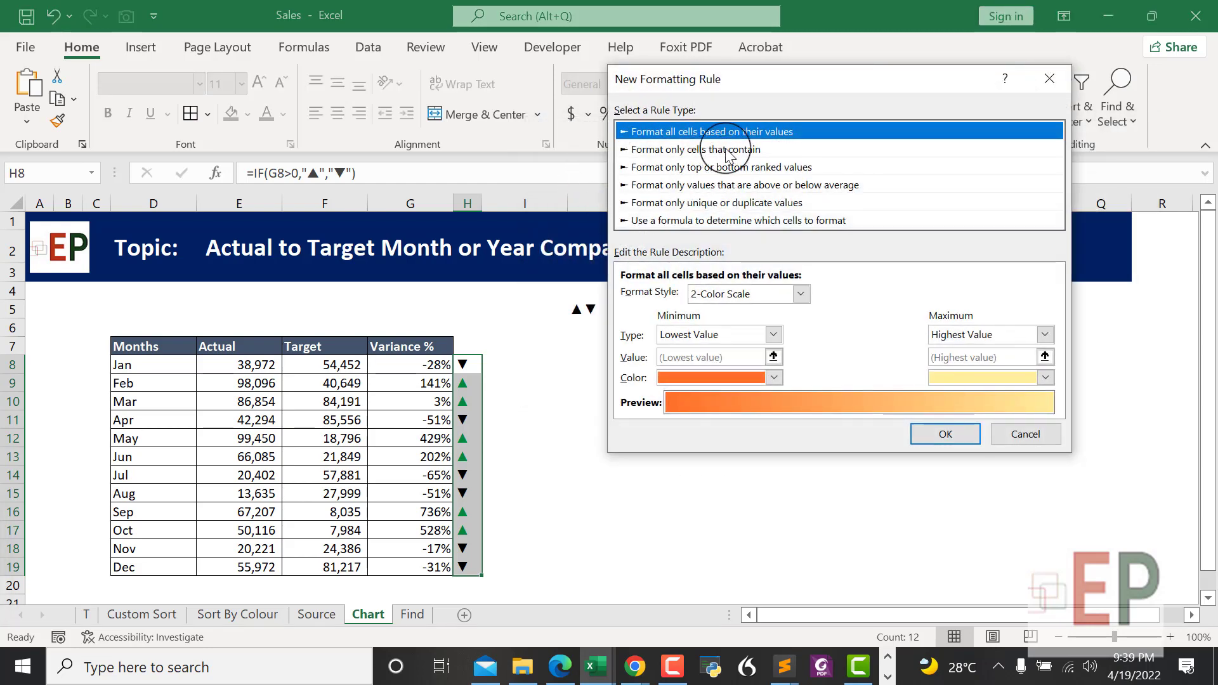
click(728, 150)
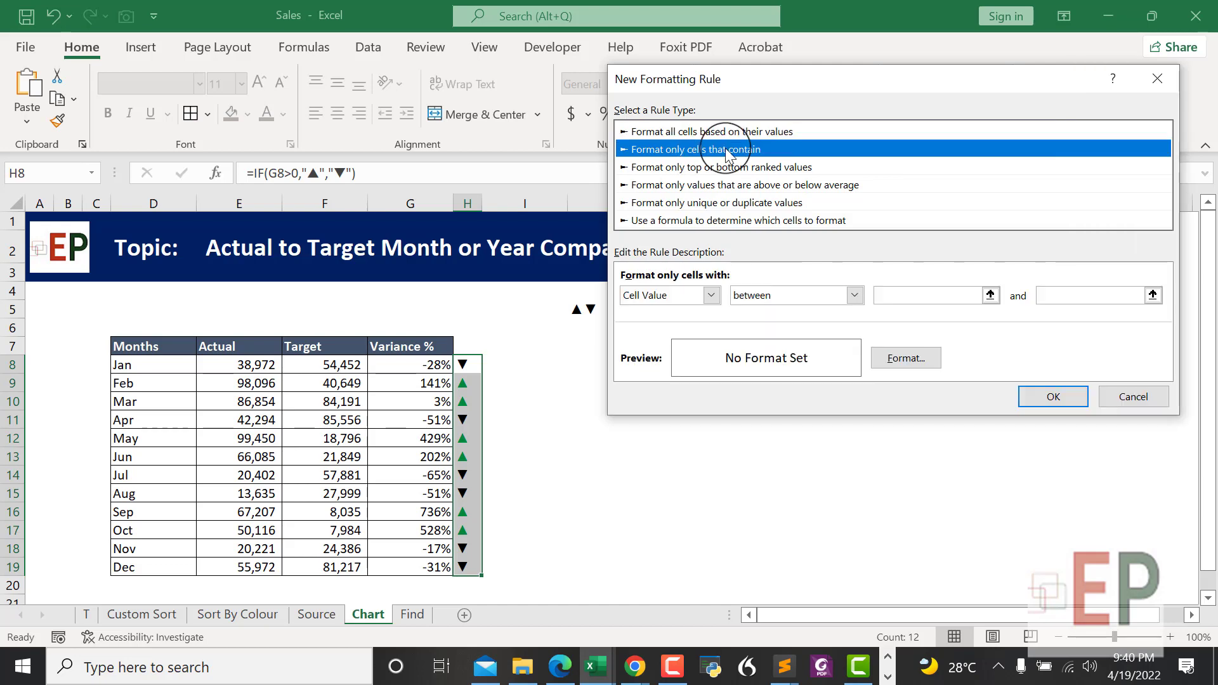
click(769, 295)
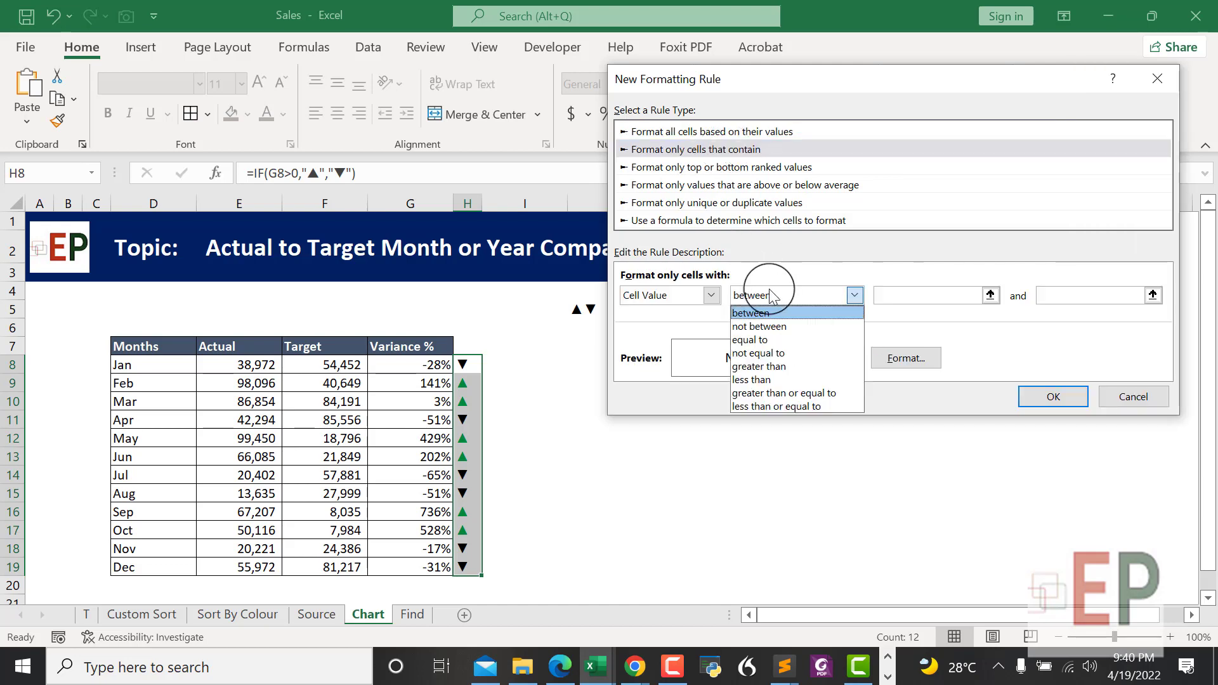
click(770, 340)
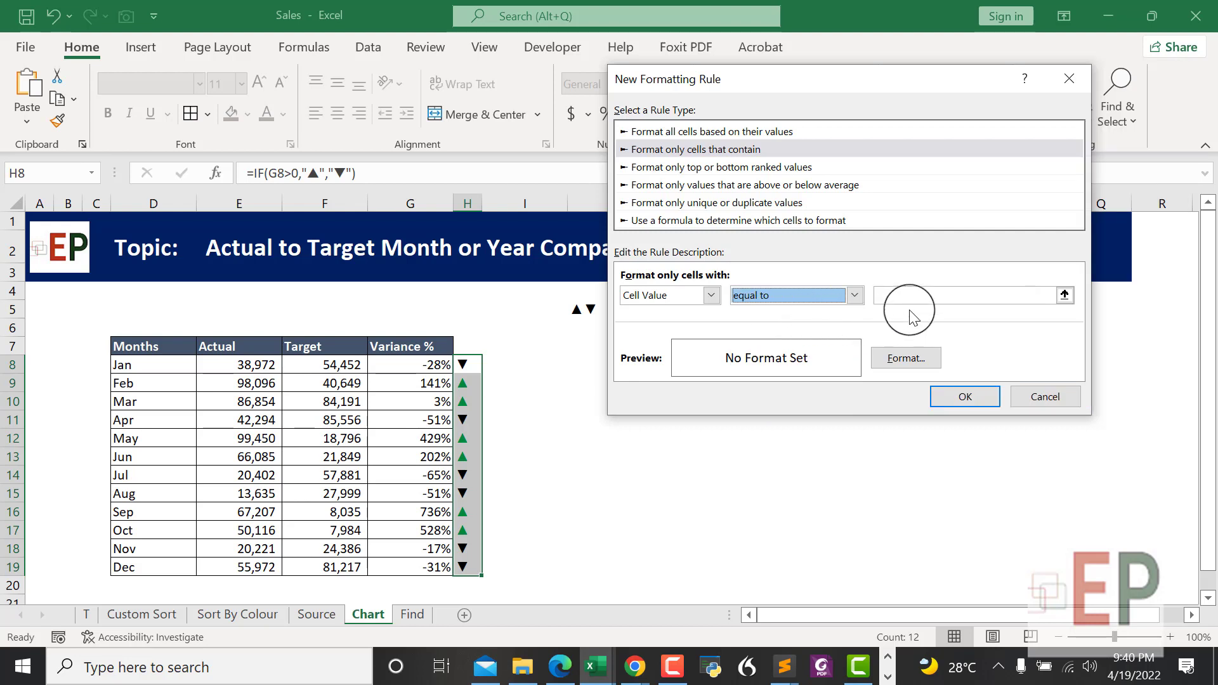
click(907, 299)
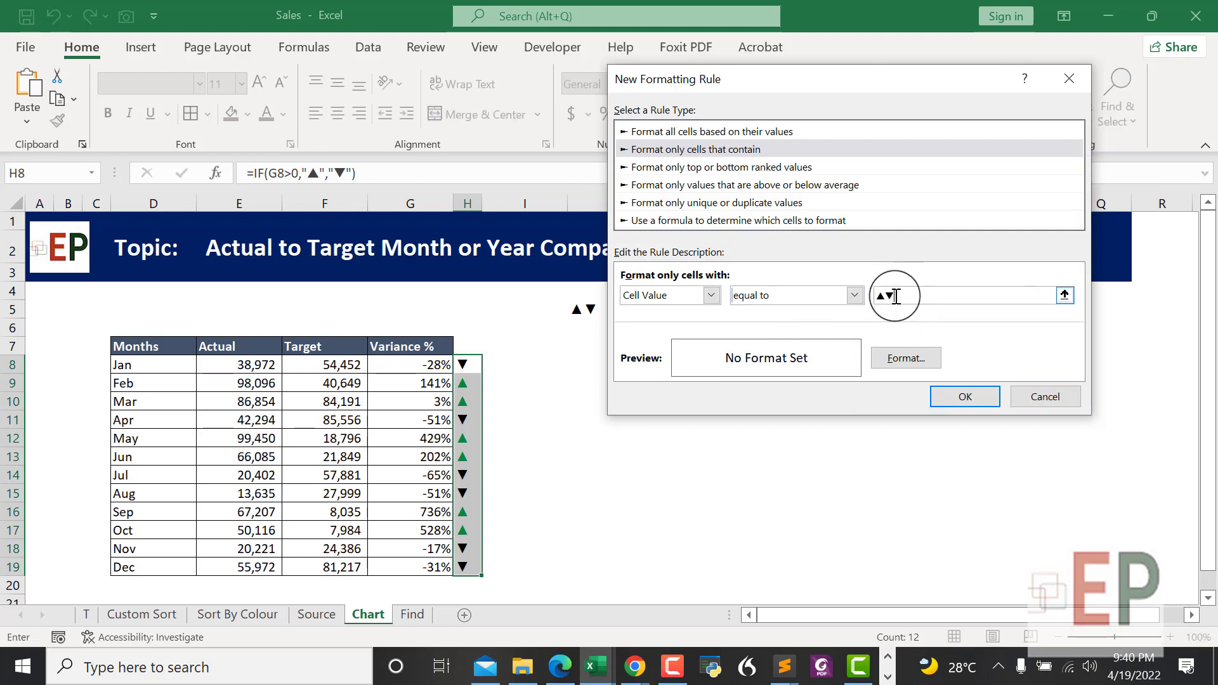
click(886, 292)
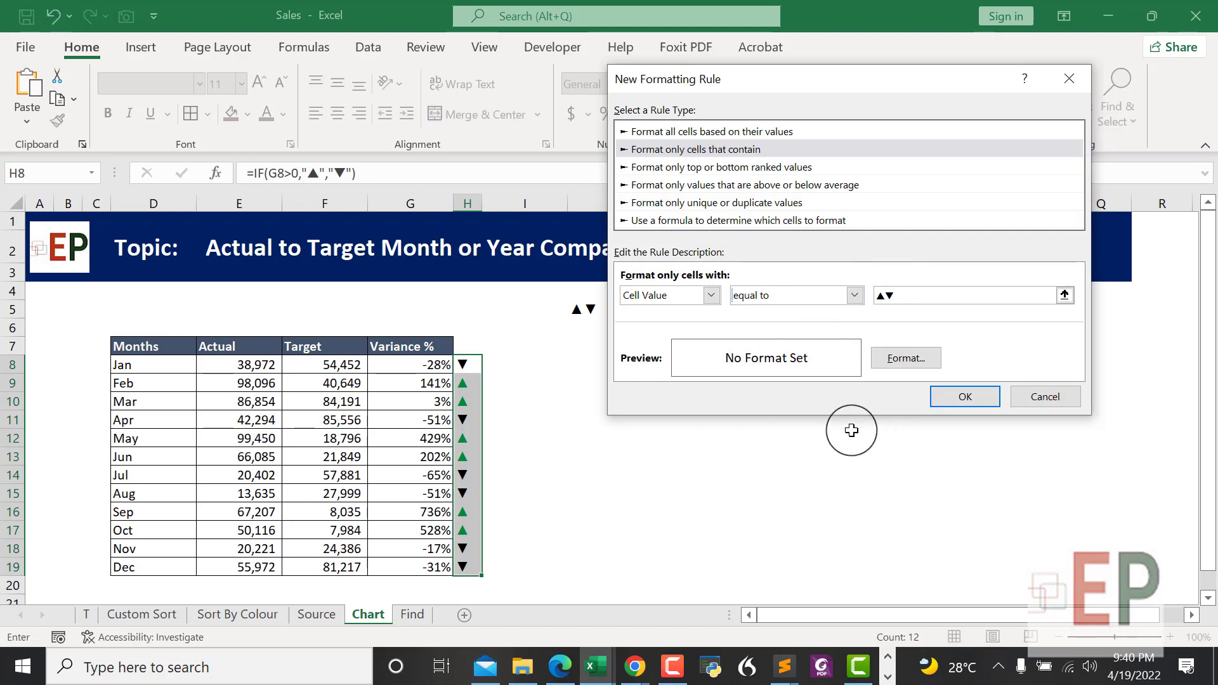
Step: Give the ▼ rule the standard red font color and apply the rules to the triangle cells
click(905, 358)
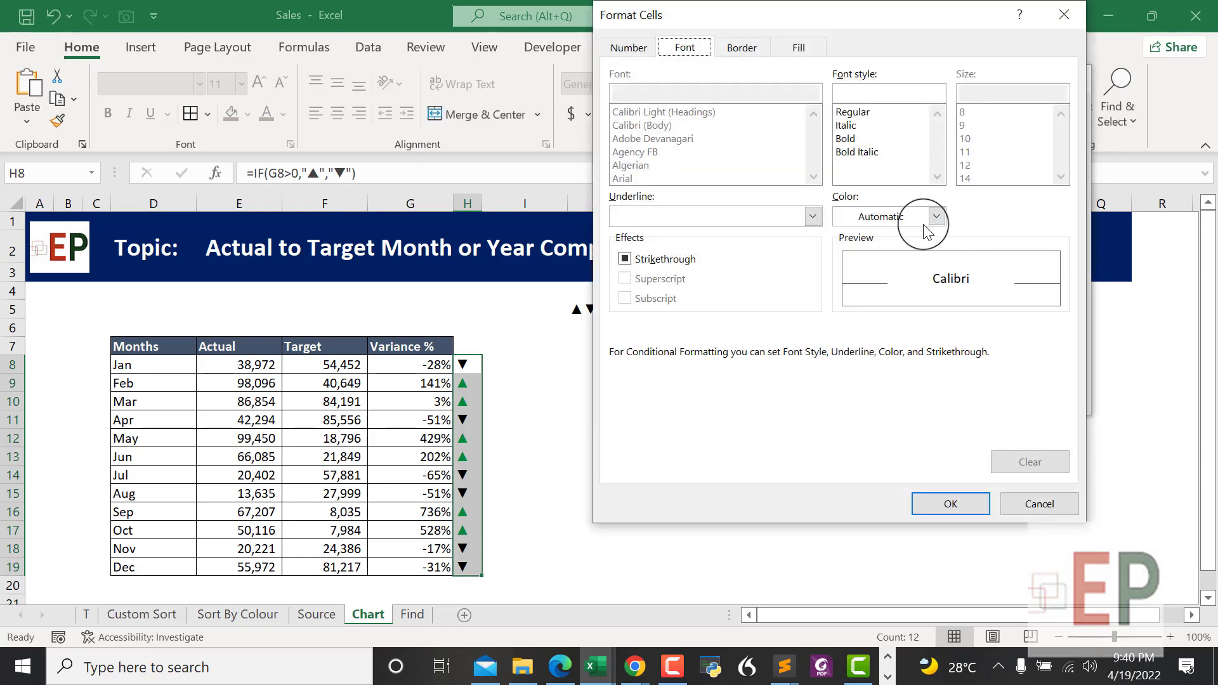
click(934, 216)
click(858, 423)
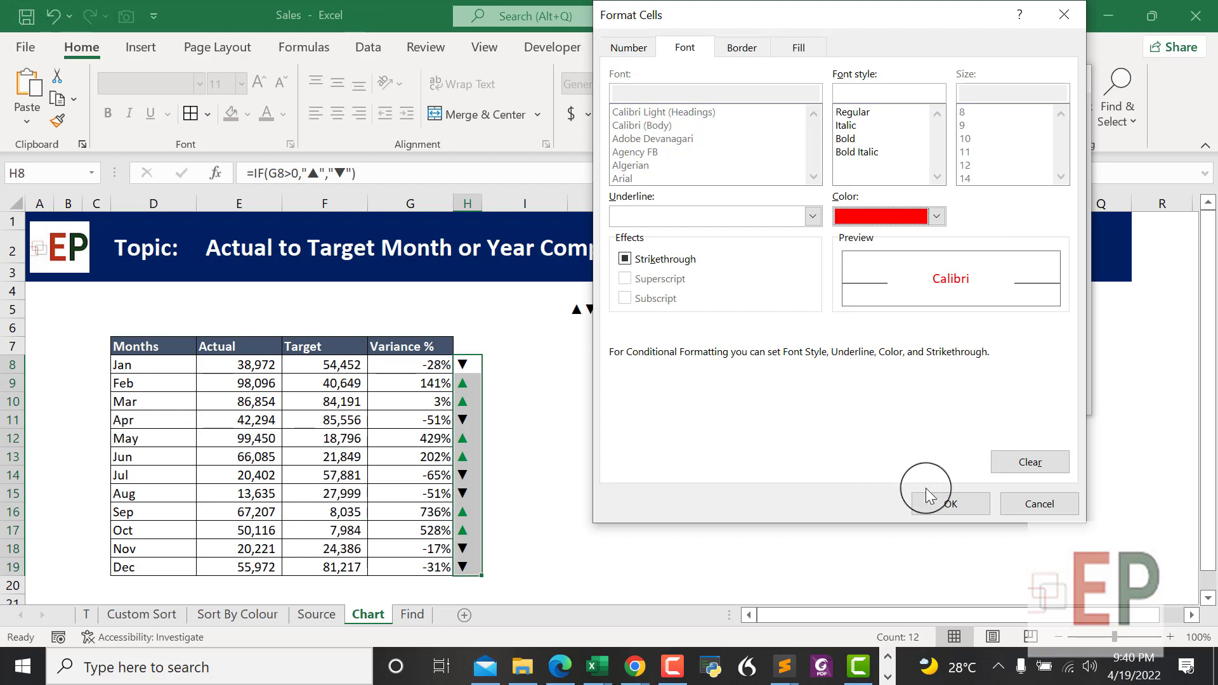
click(936, 505)
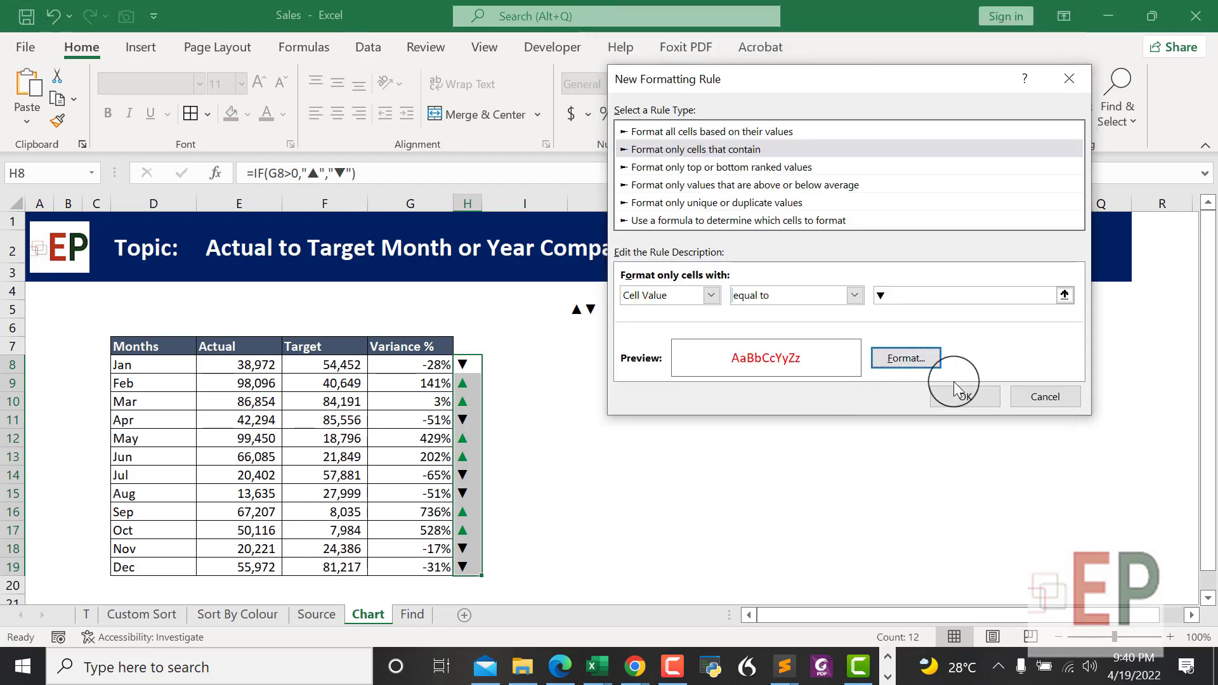
click(965, 398)
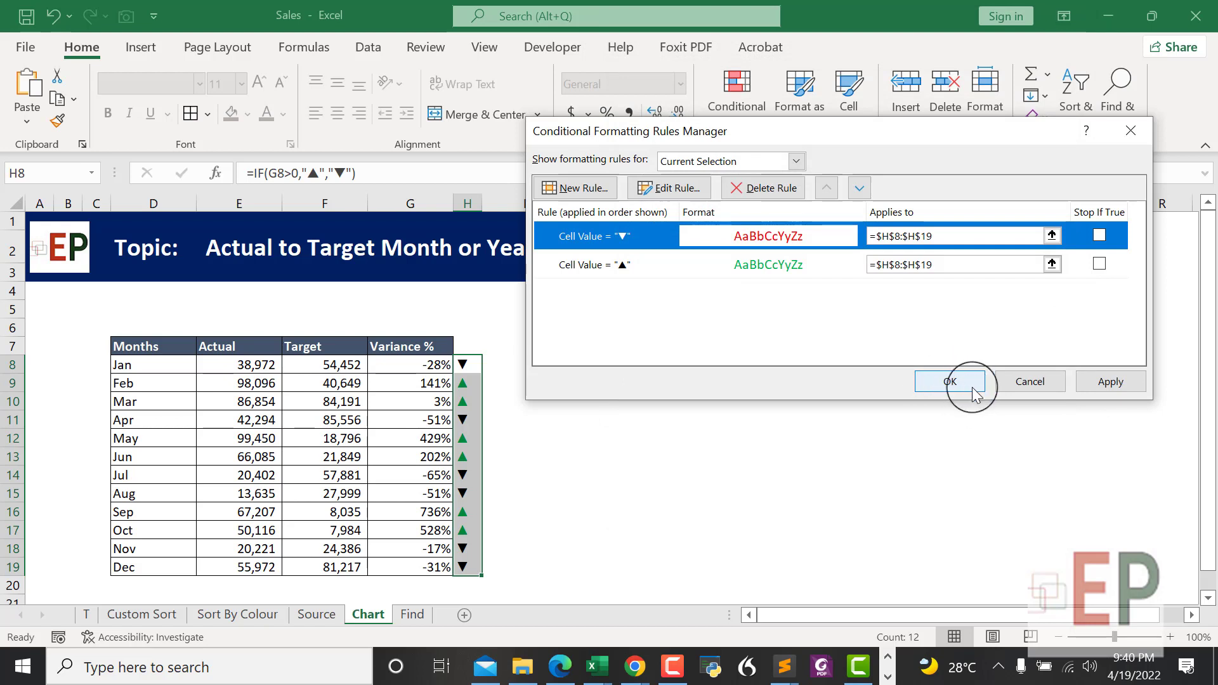
click(950, 381)
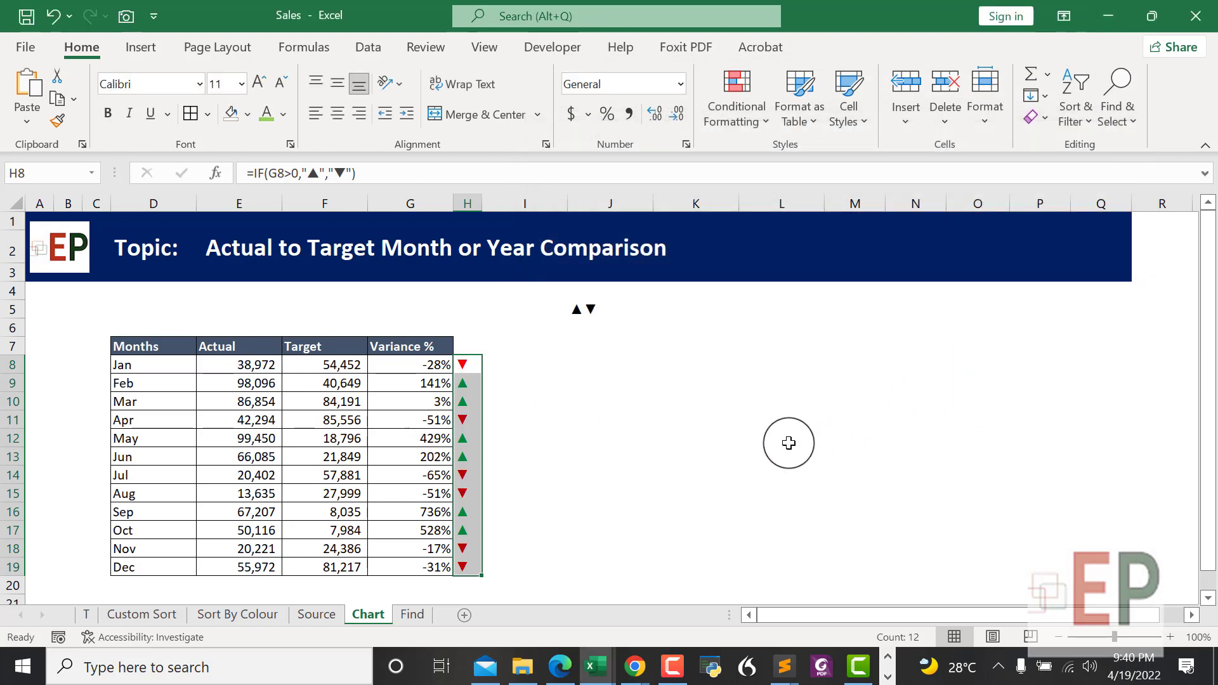
click(593, 451)
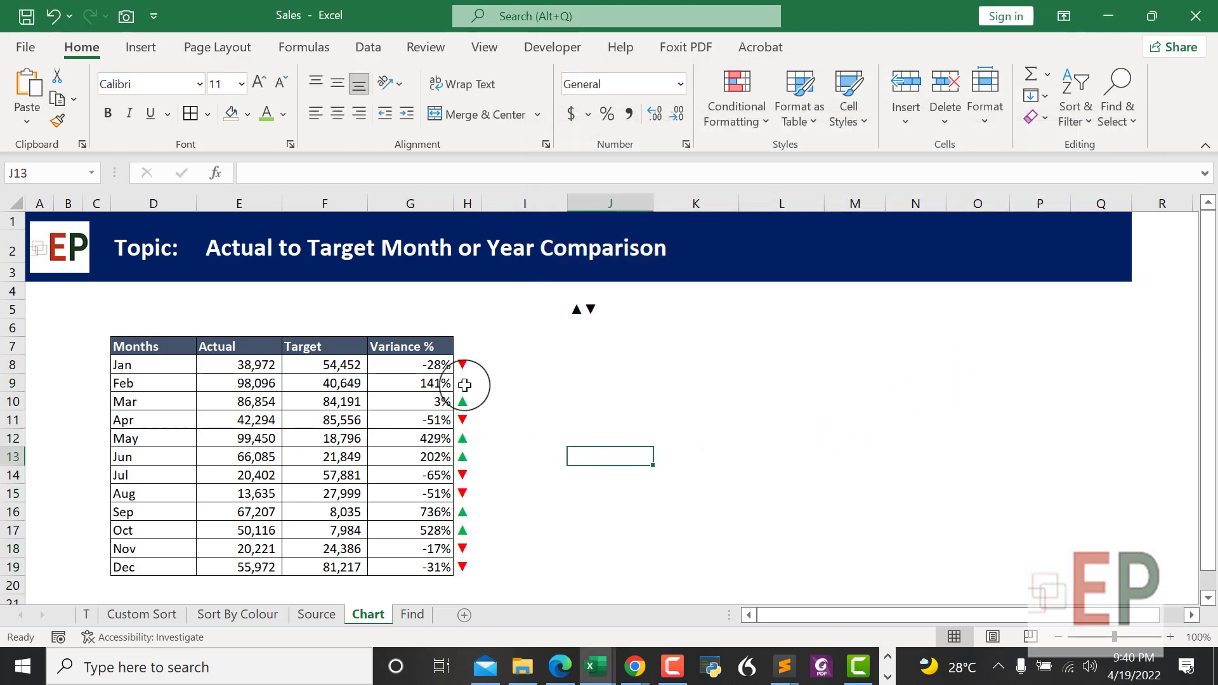
scroll(210, 435, down, 2)
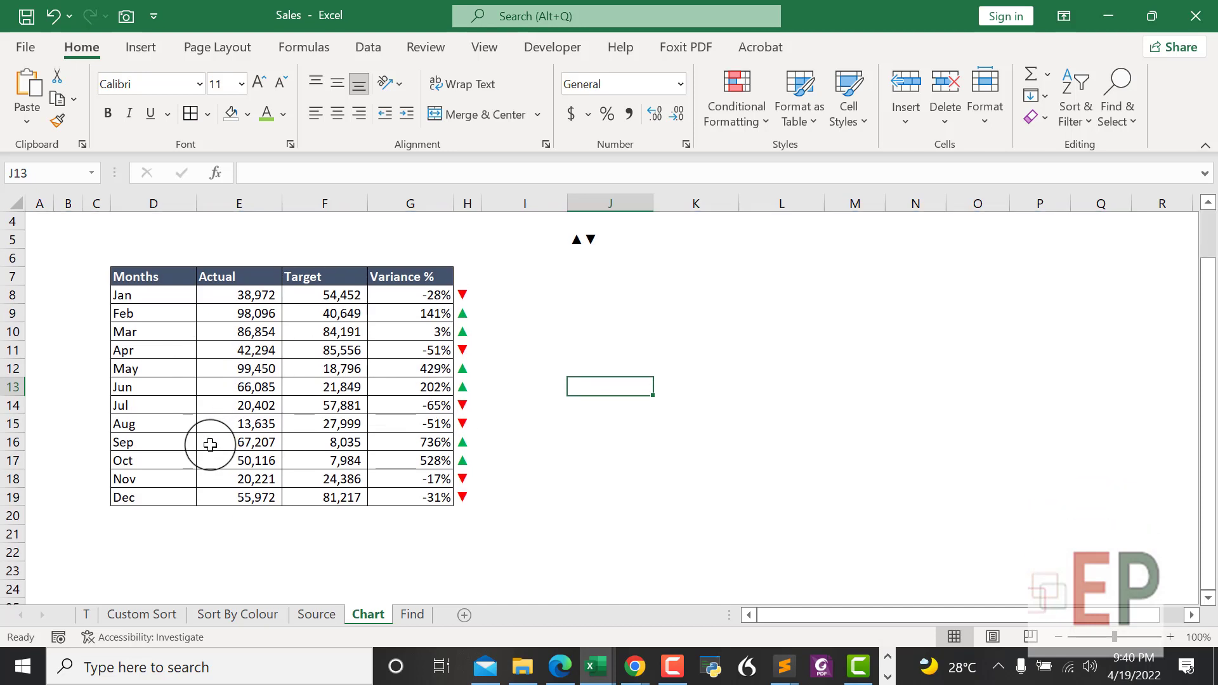
scroll(228, 457, up, 2)
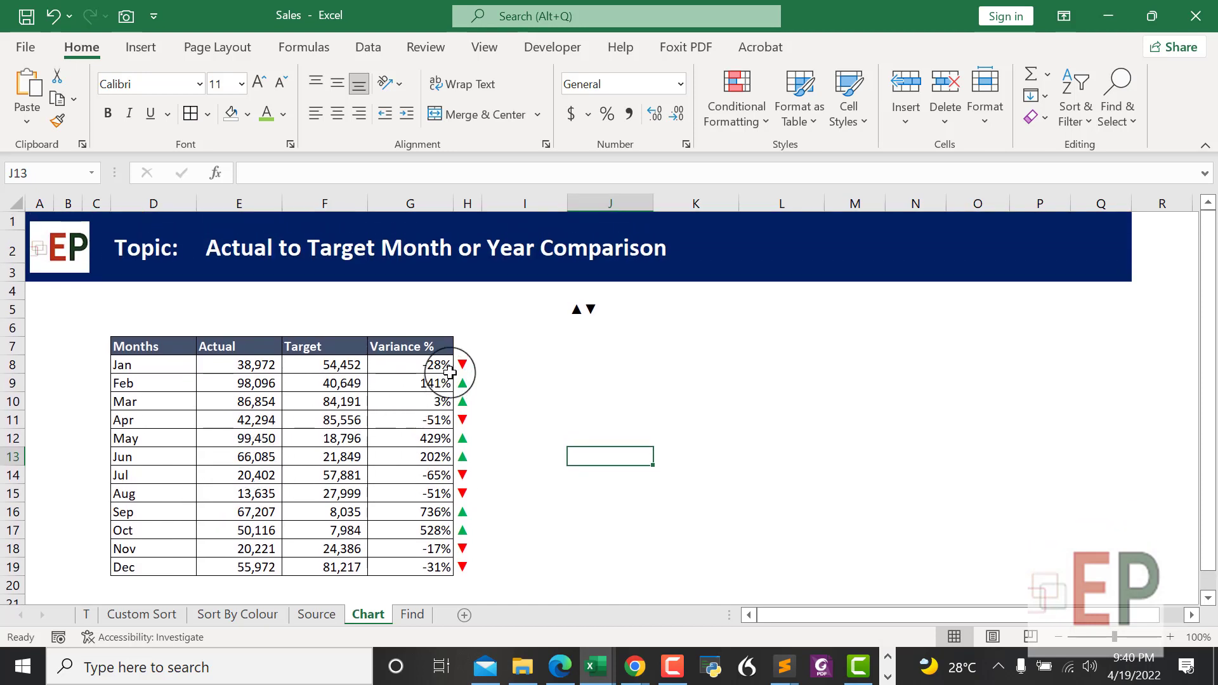
scroll(459, 432, down, 2)
click(423, 452)
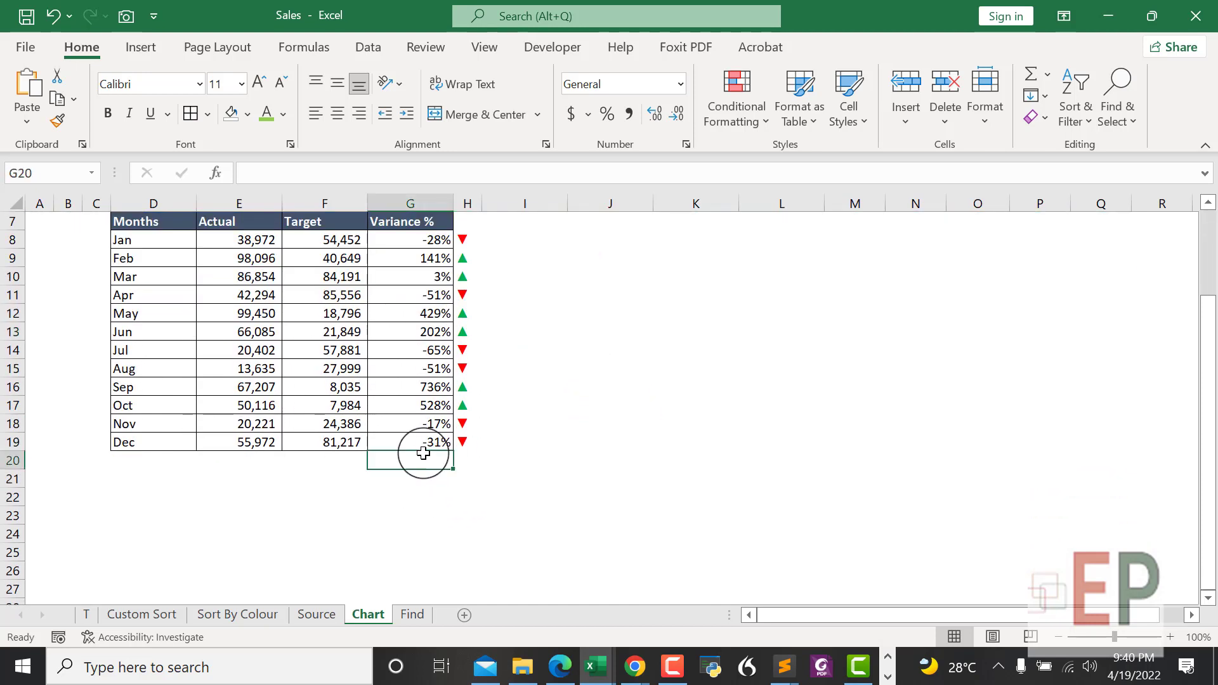
scroll(438, 466, up, 1)
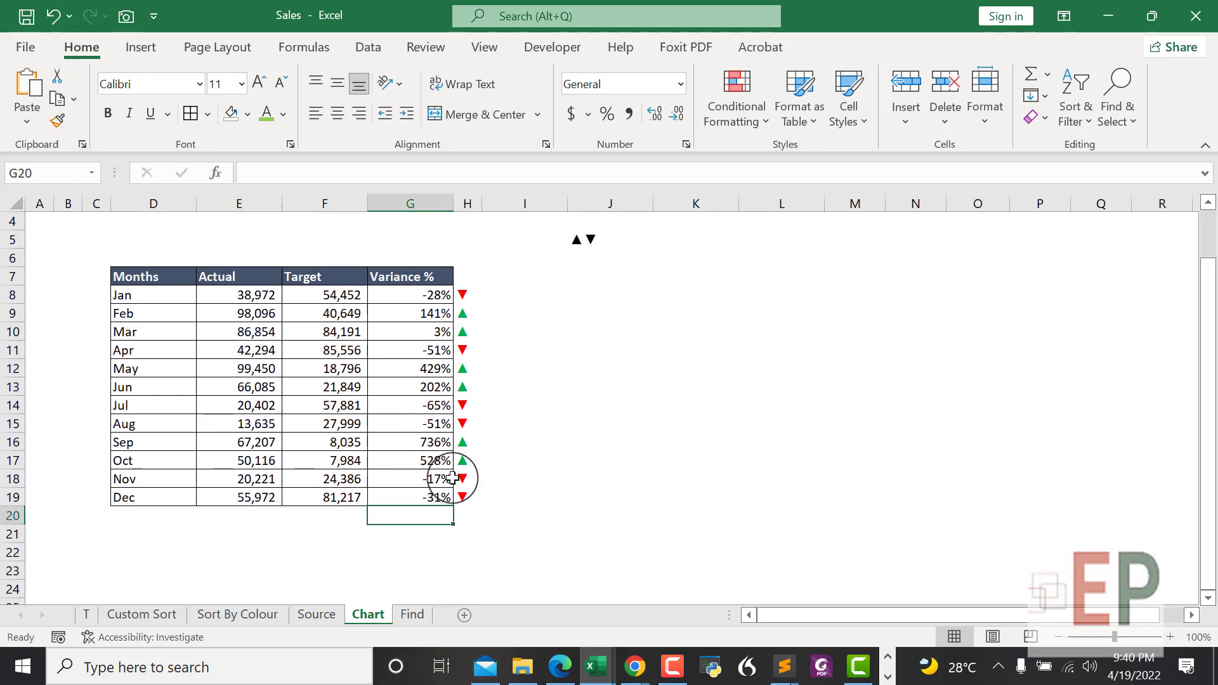